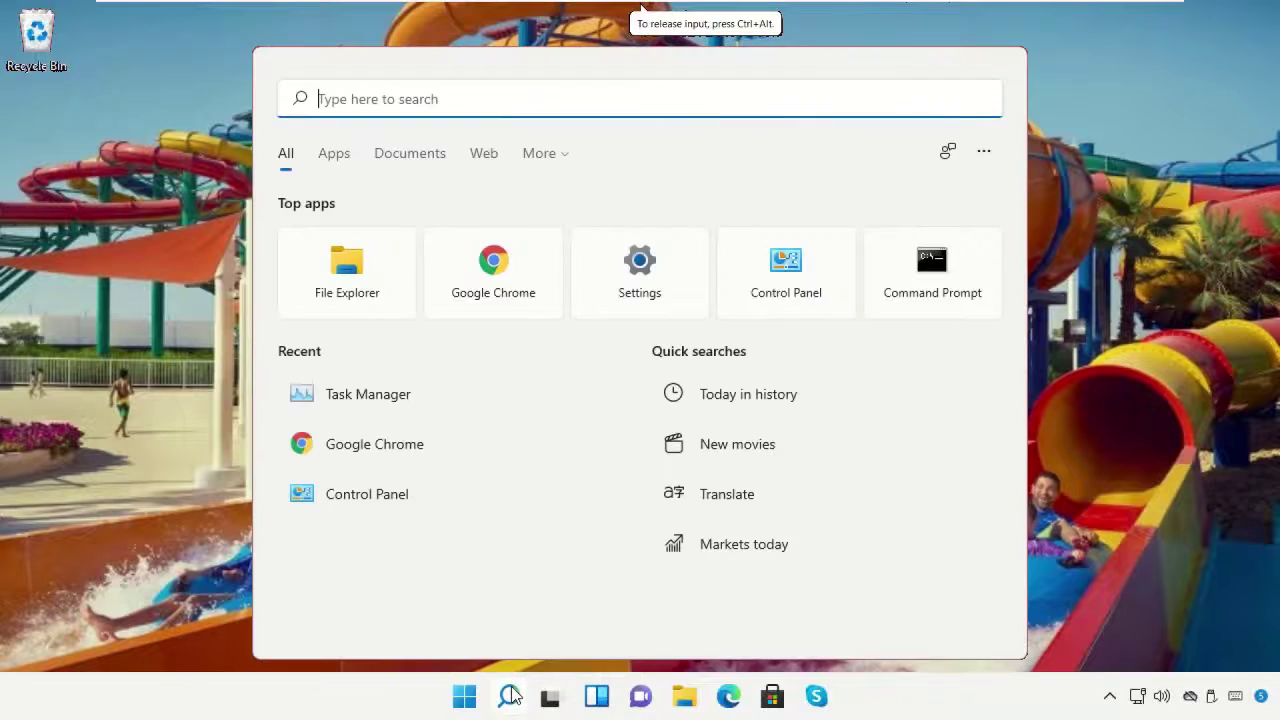
# Search for Task Manager, open it, and start creating a new task.
pyautogui.write('task manger')
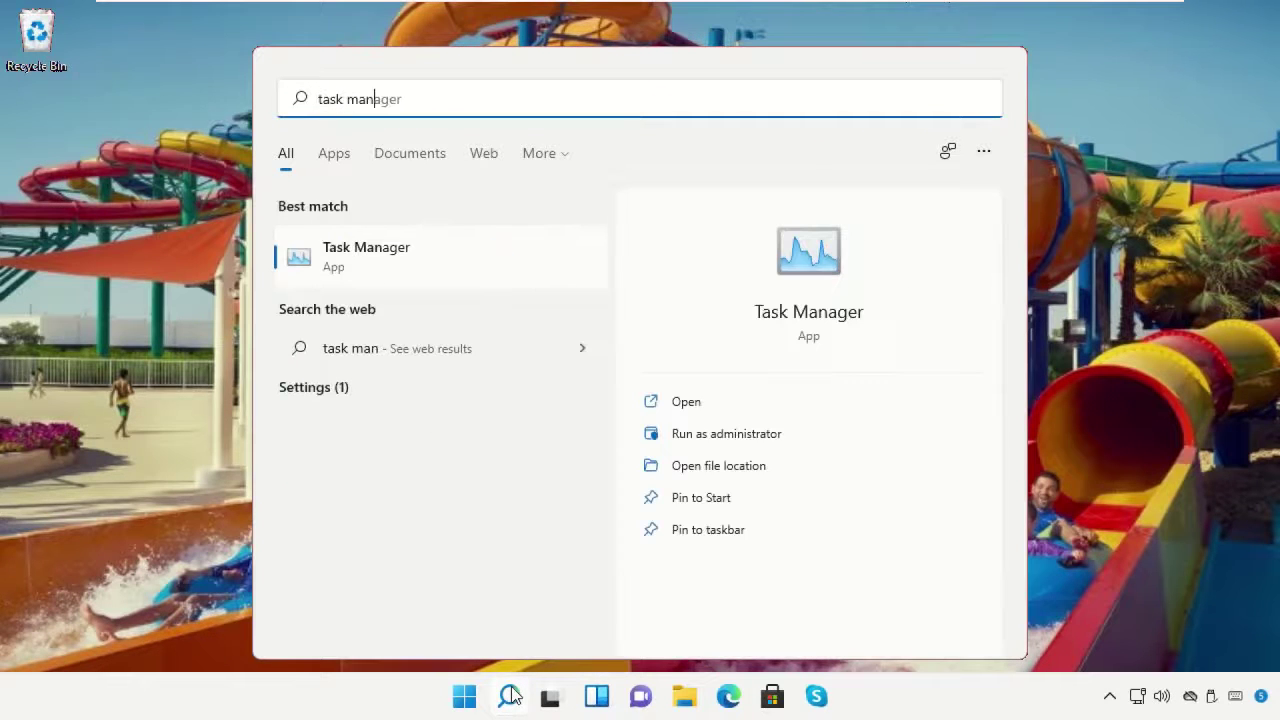
pyautogui.click(366, 258)
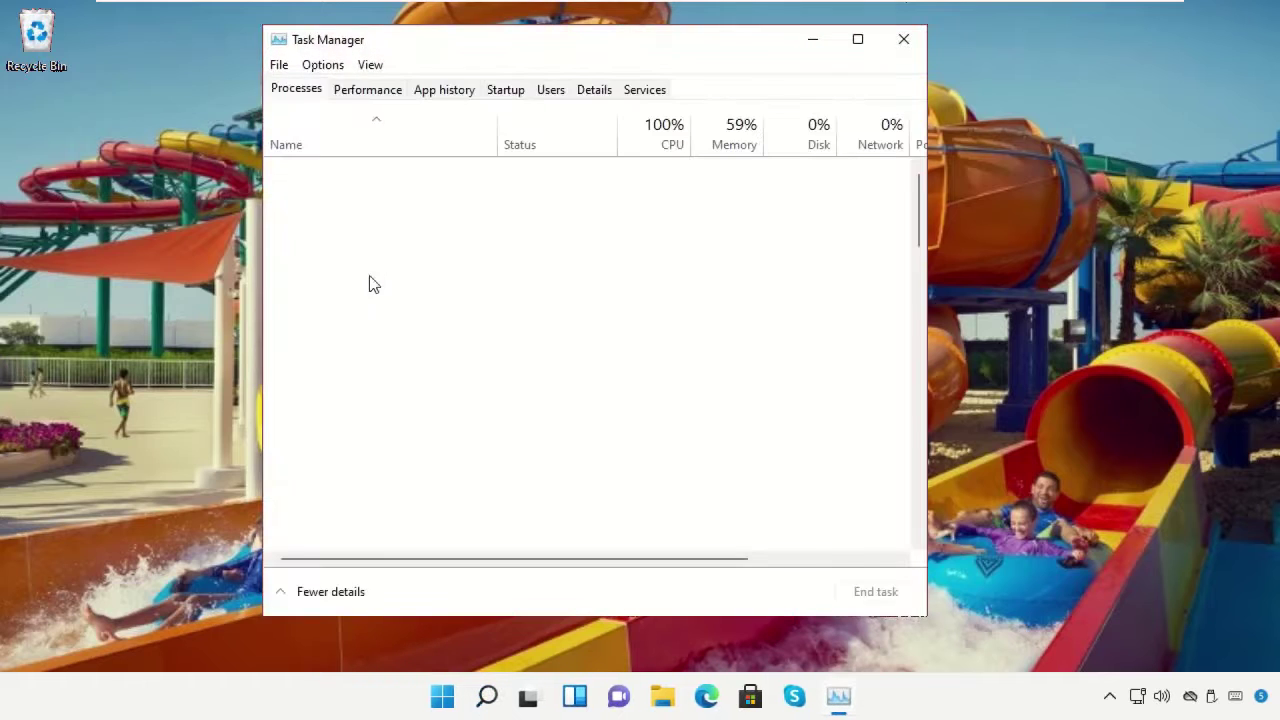
pyautogui.click(279, 66)
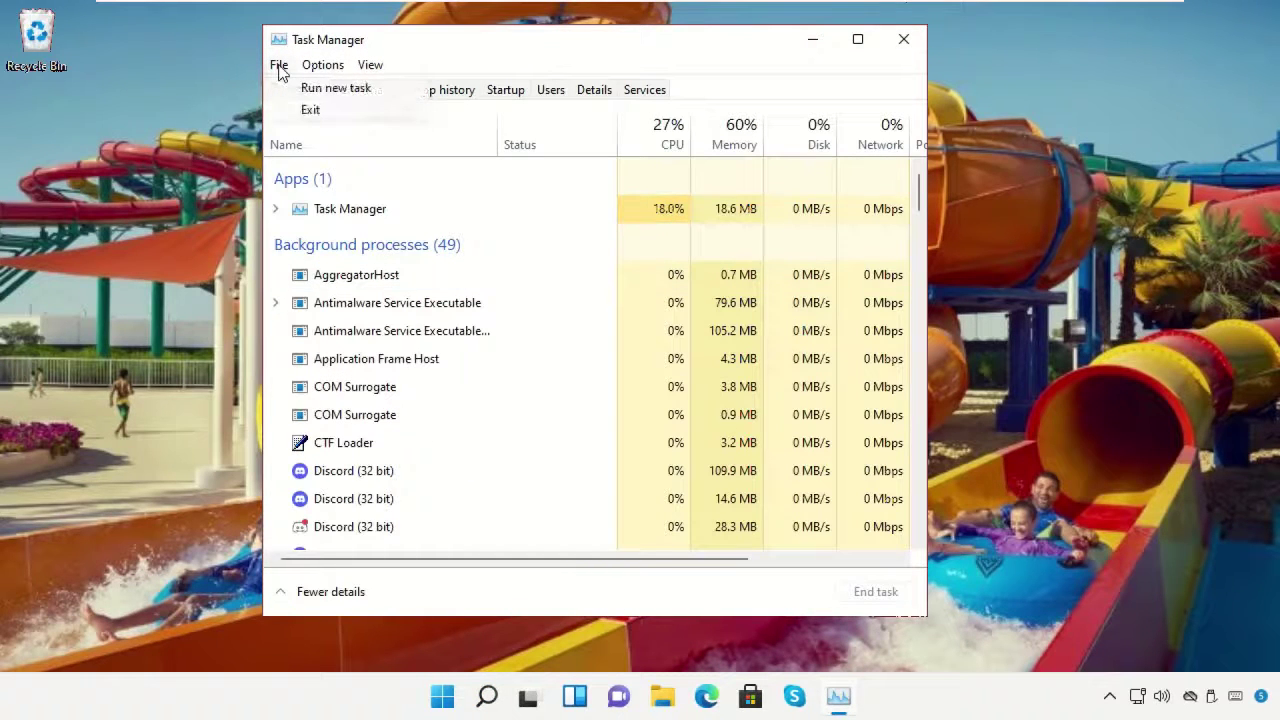
pyautogui.click(305, 89)
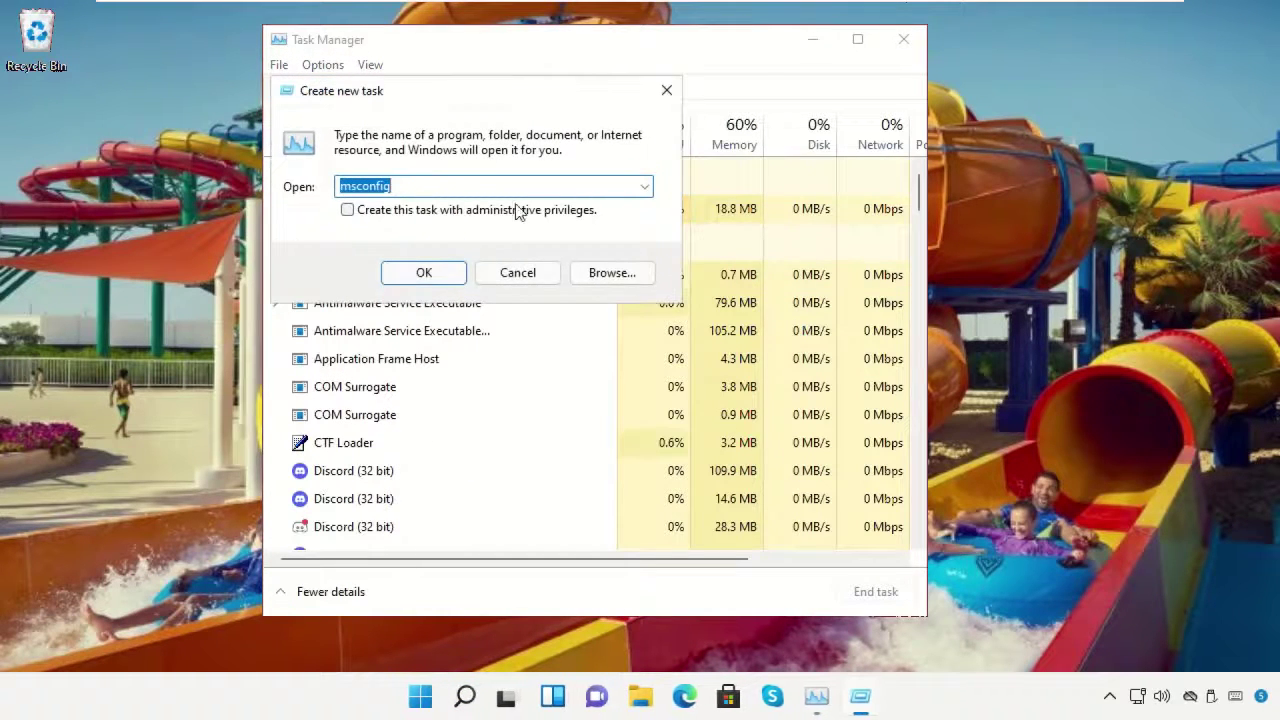
# Browse for the task's program and go to the System32 folder inside Windows on Local Disk (C:).
pyautogui.click(614, 280)
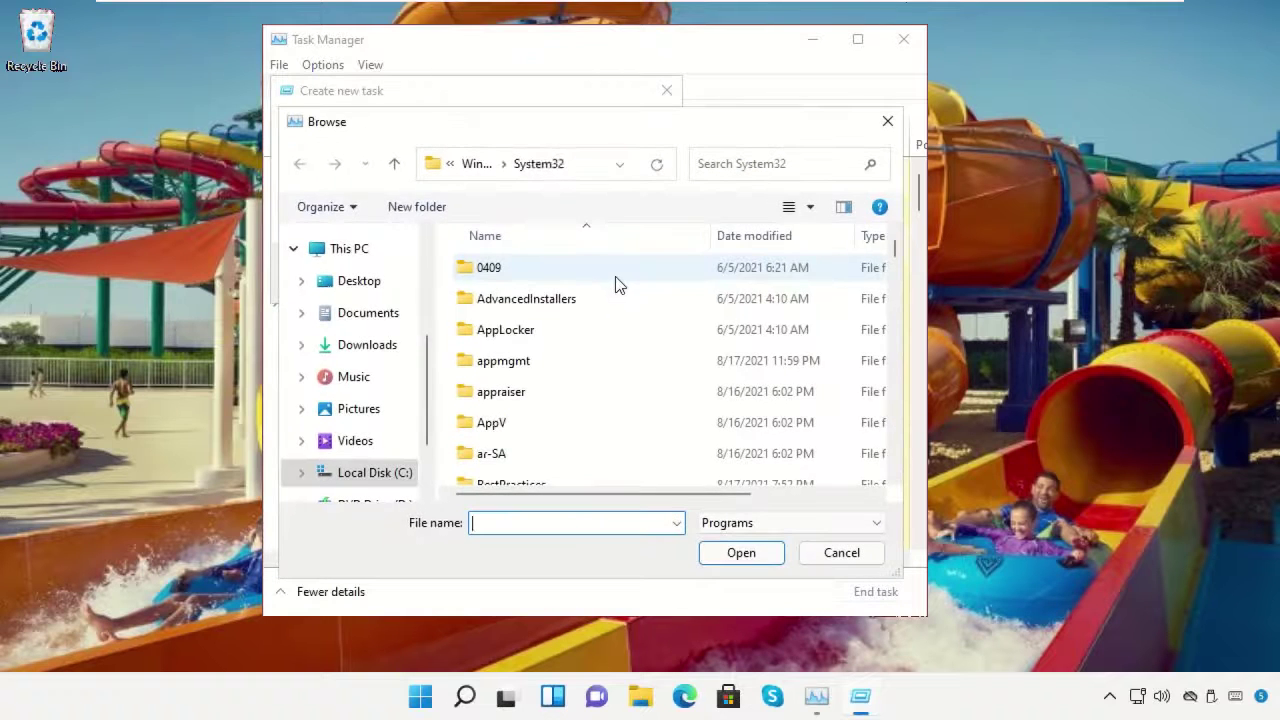
pyautogui.click(378, 476)
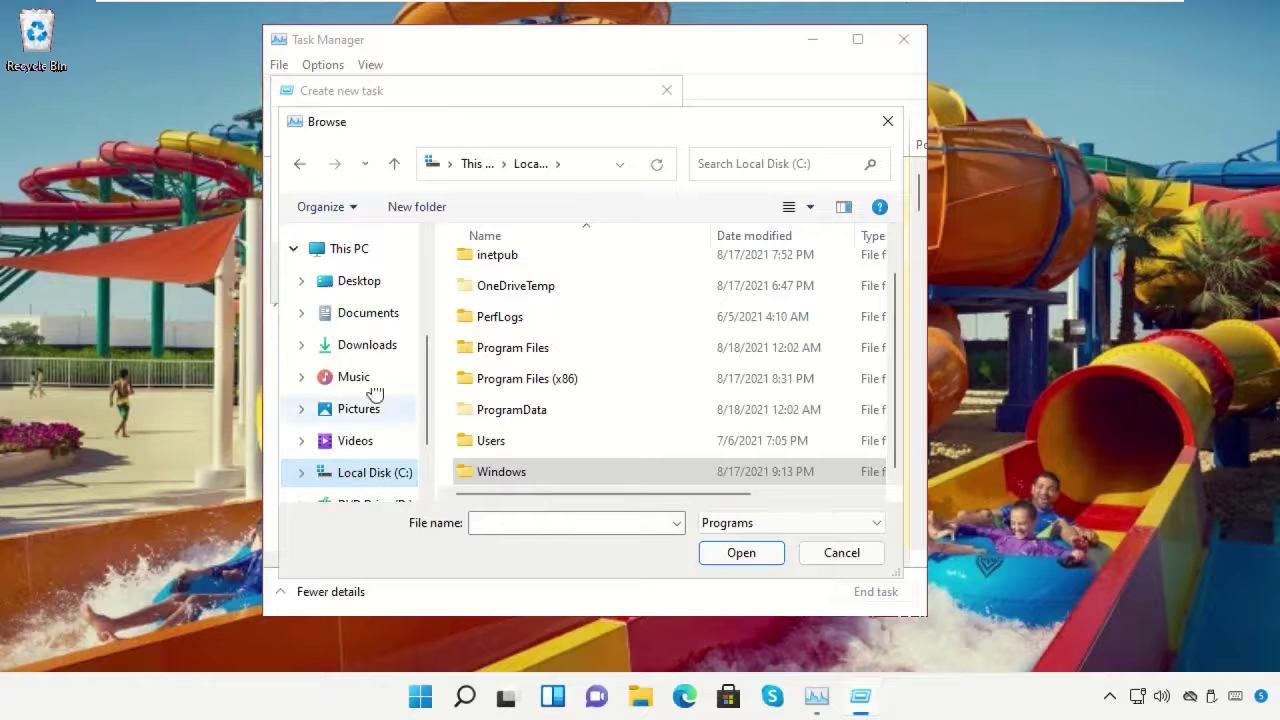
pyautogui.click(358, 251)
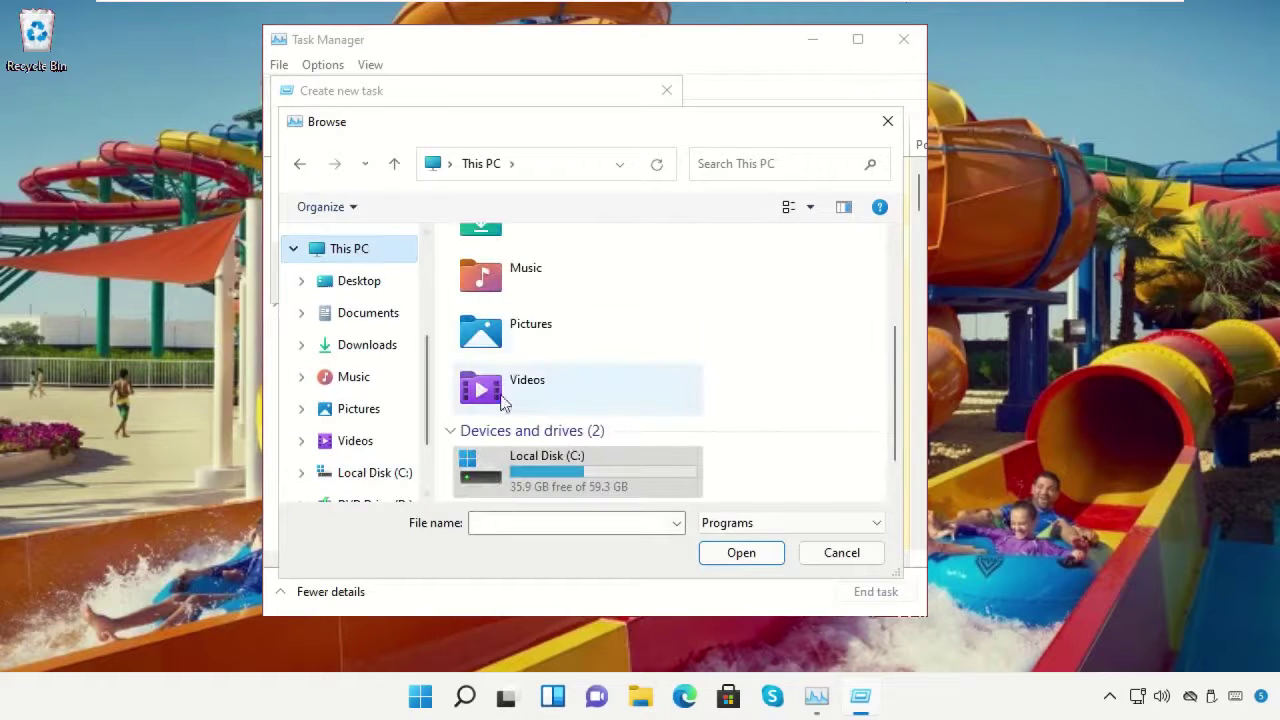
pyautogui.doubleClick(470, 462)
pyautogui.scroll(-1, 549, 424)
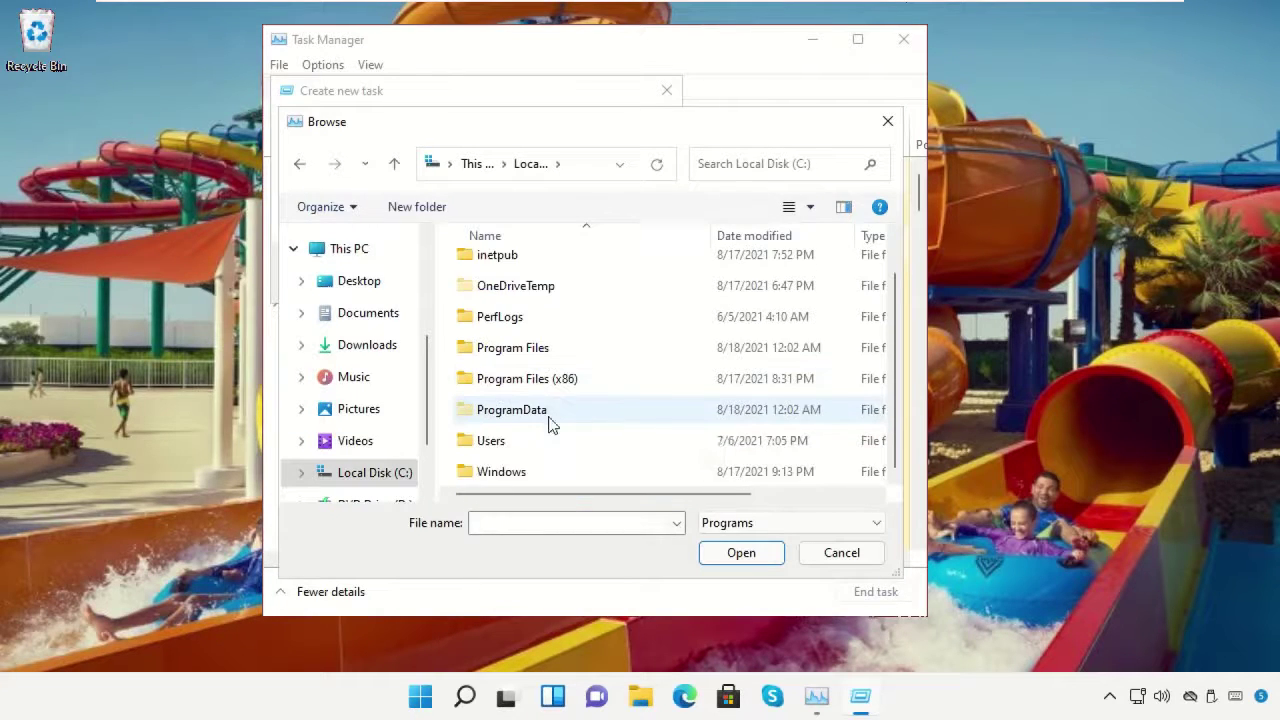
pyautogui.doubleClick(530, 472)
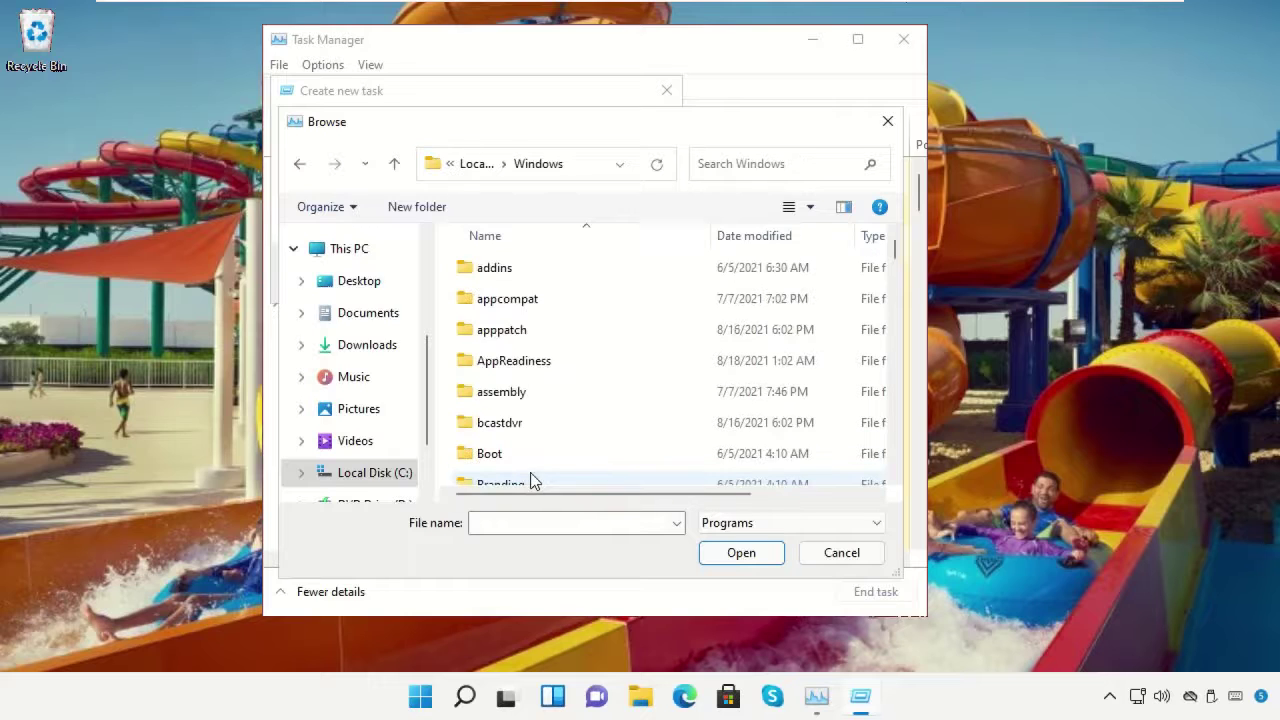
pyautogui.scroll(-3, 528, 407)
pyautogui.scroll(-9, 528, 407)
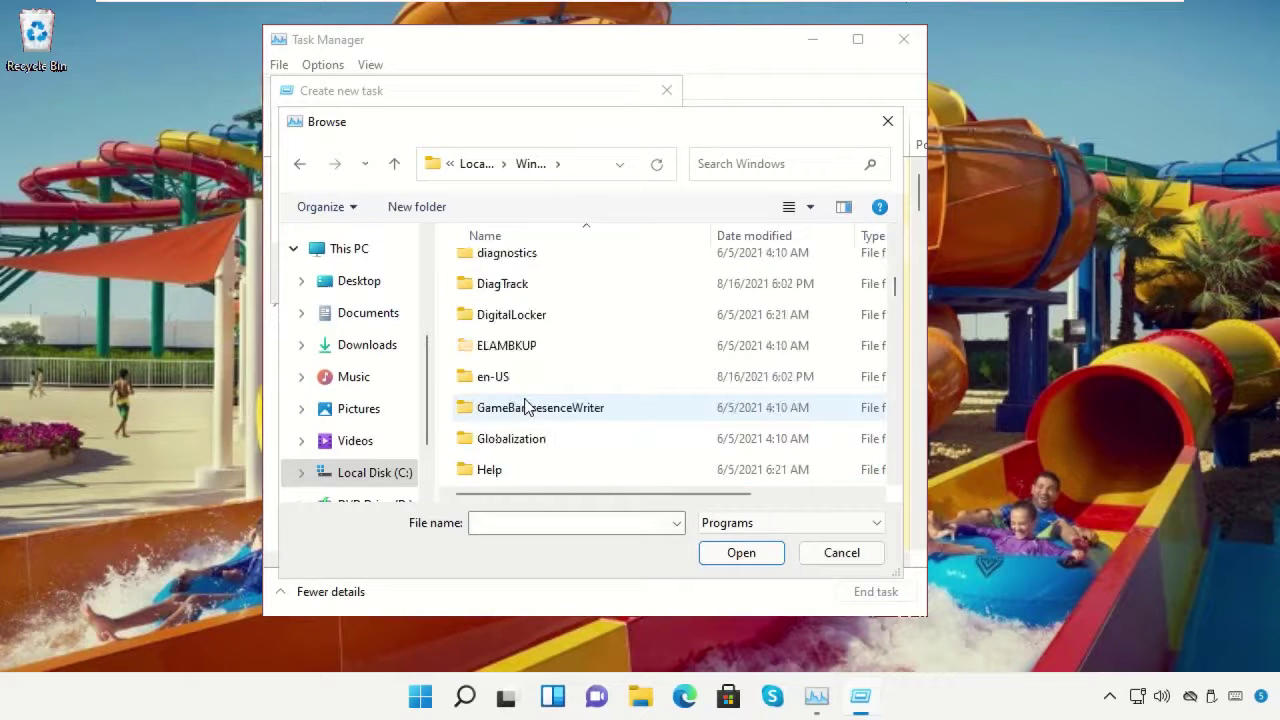
pyautogui.scroll(-7, 528, 407)
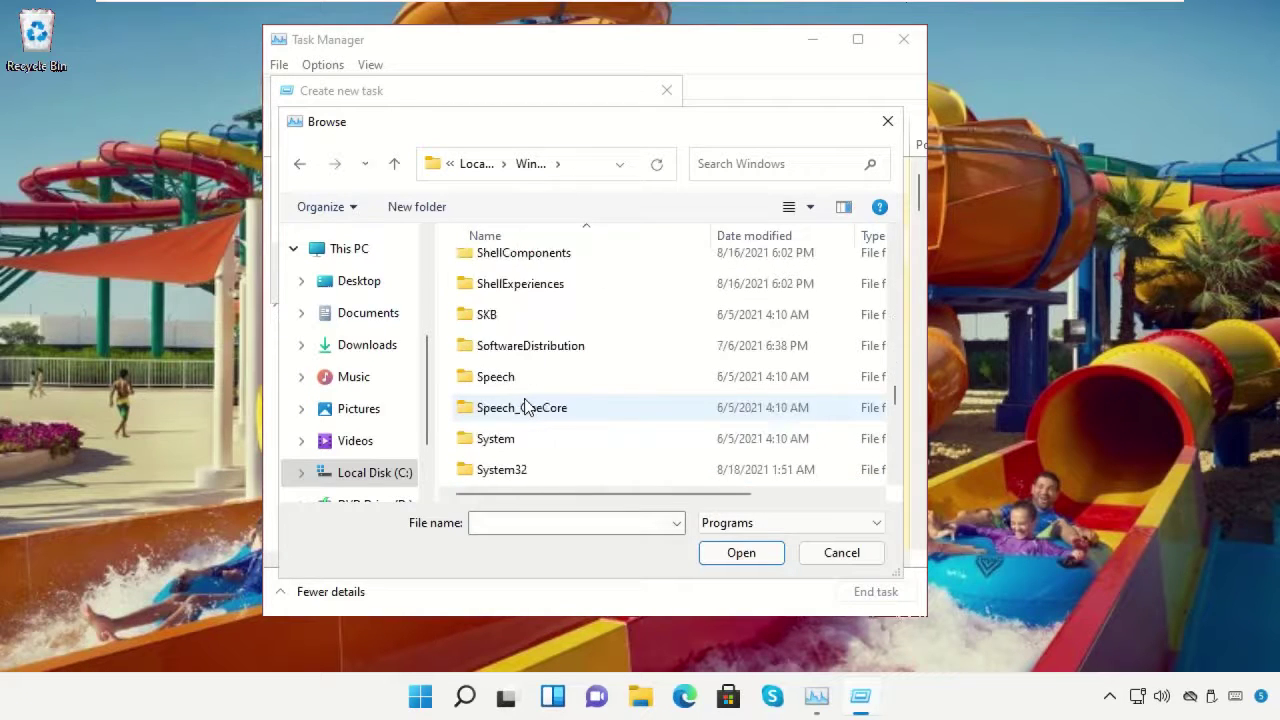
pyautogui.click(502, 384)
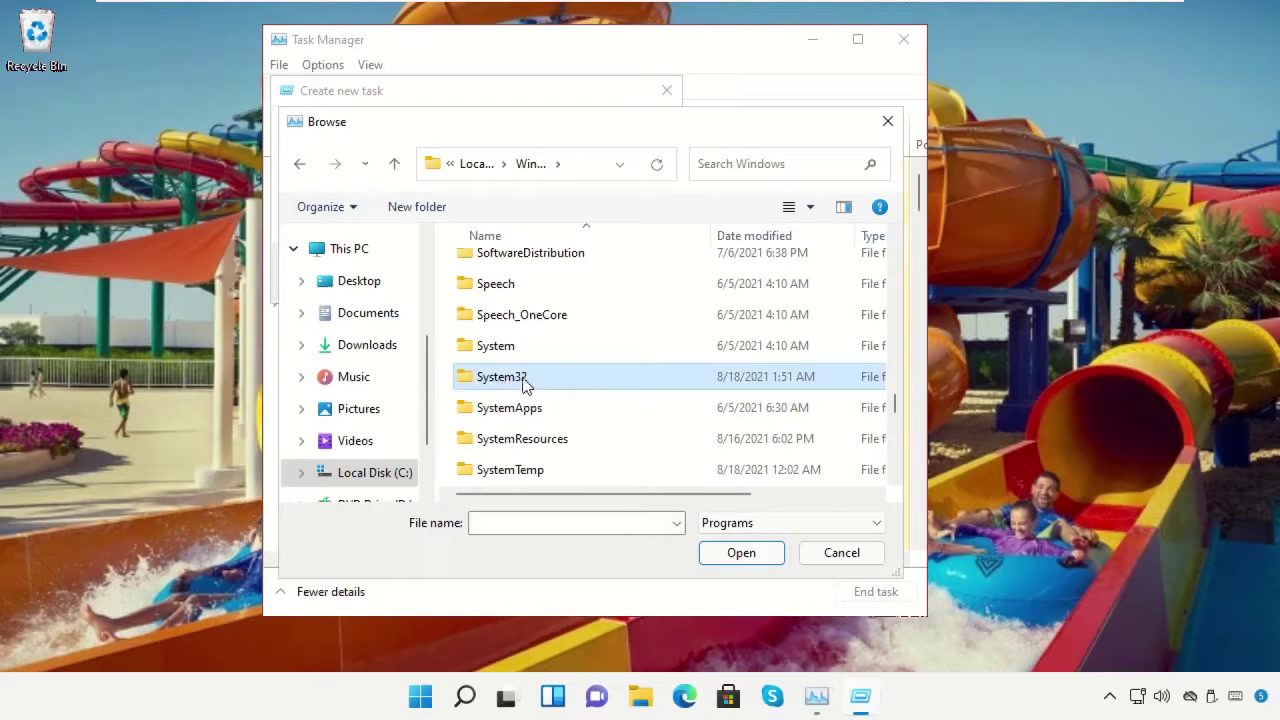
pyautogui.click(741, 556)
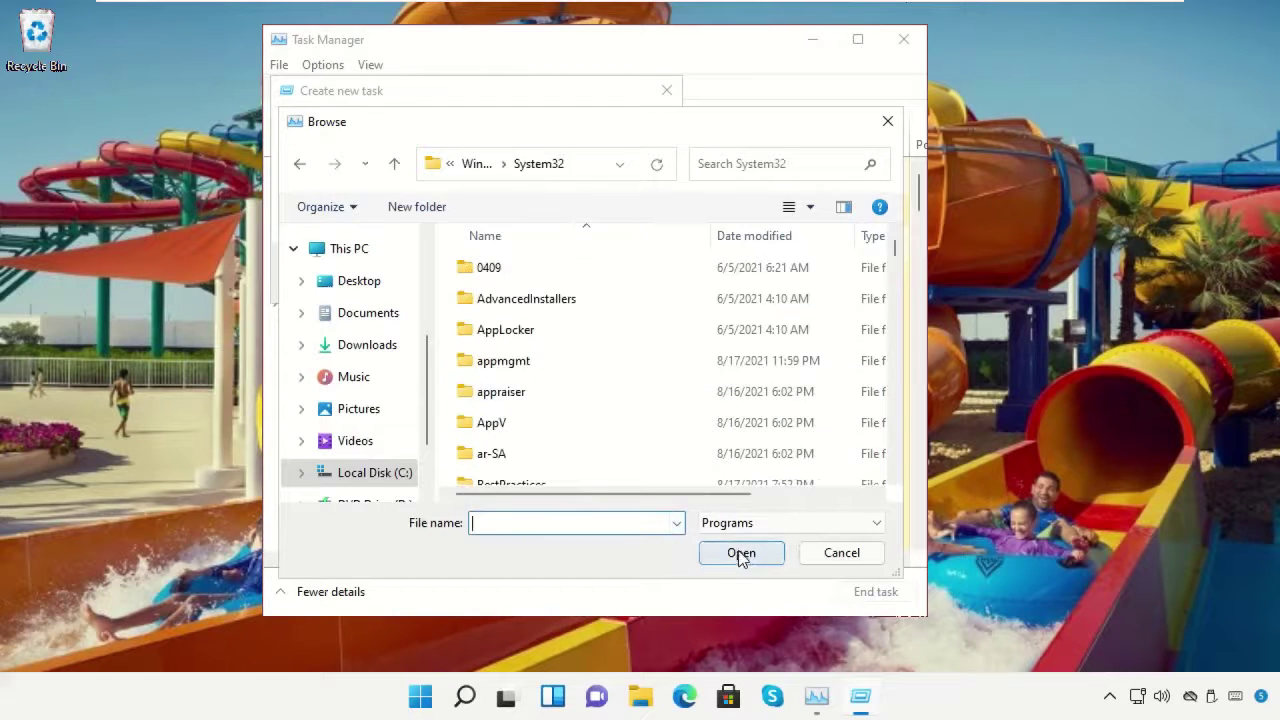
# Choose the cmd program in the System32 folder as the one to run.
pyautogui.scroll(-4, 545, 415)
pyautogui.click(541, 399)
pyautogui.write('change')
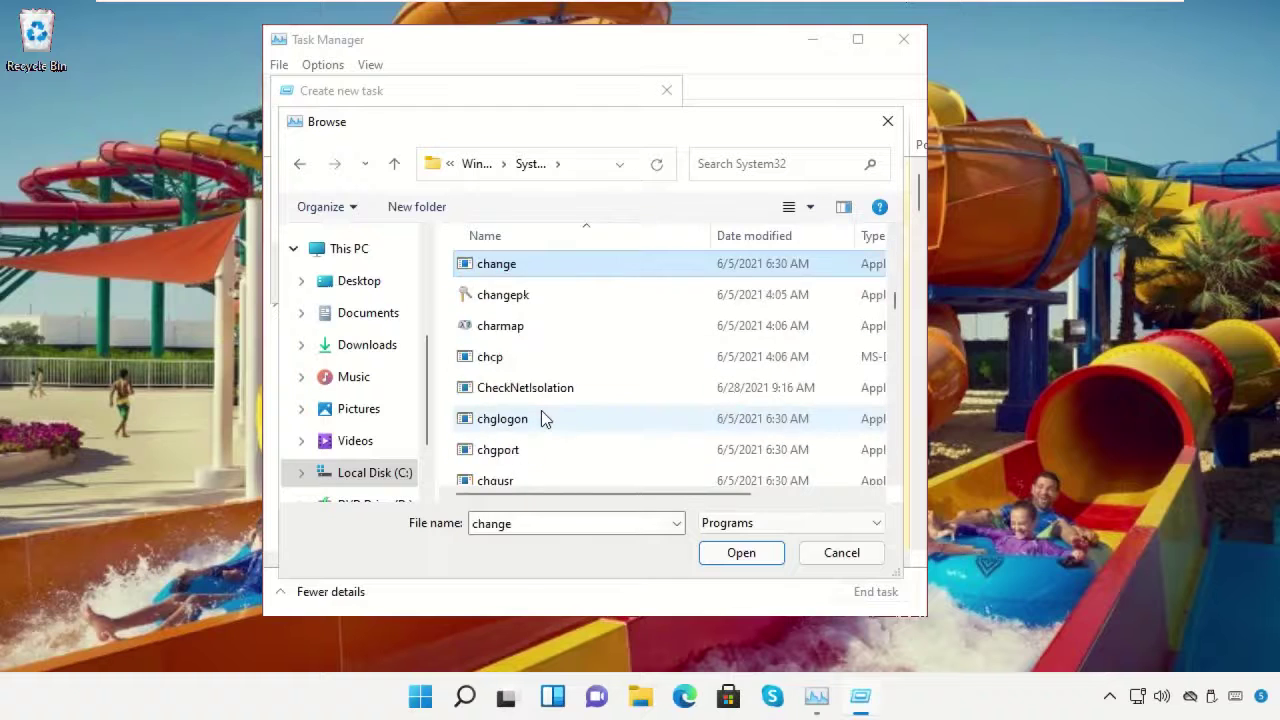
pyautogui.scroll(-5, 542, 418)
pyautogui.scroll(1, 545, 418)
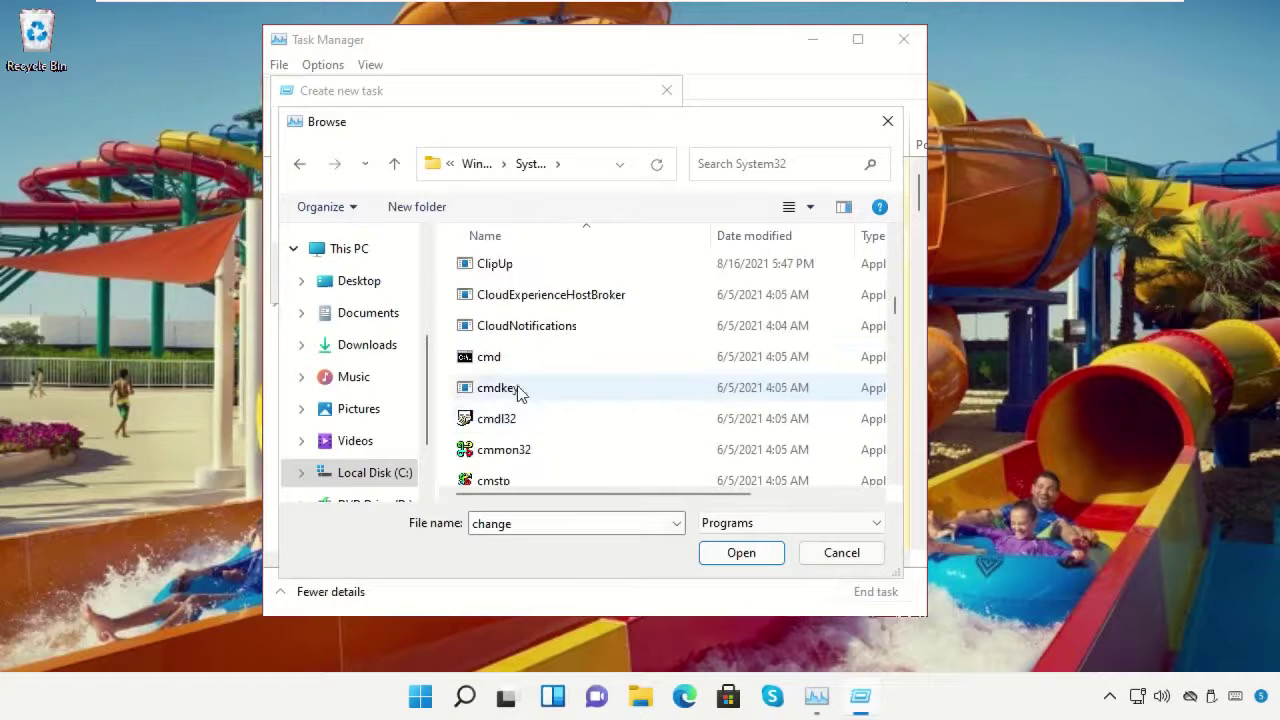
pyautogui.click(502, 367)
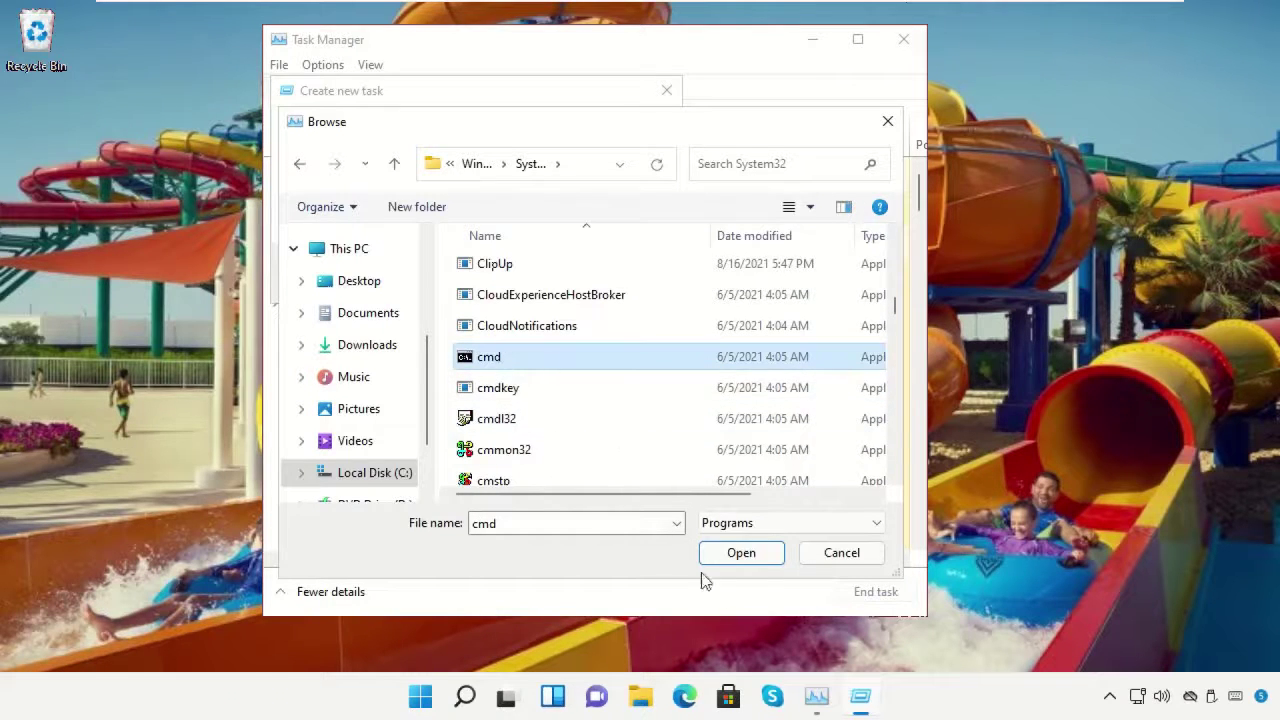
pyautogui.click(737, 557)
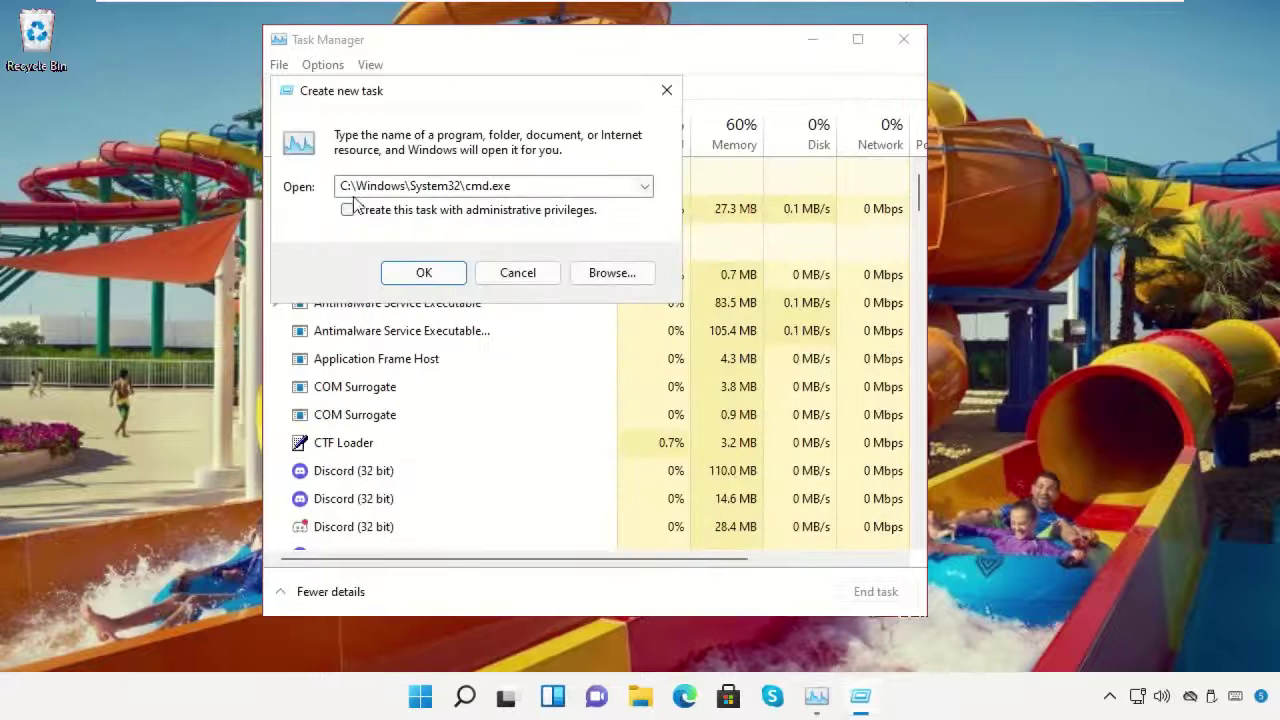
# Run cmd.exe with administrative privileges and close Task Manager, leaving the command window ready for use.
pyautogui.click(348, 211)
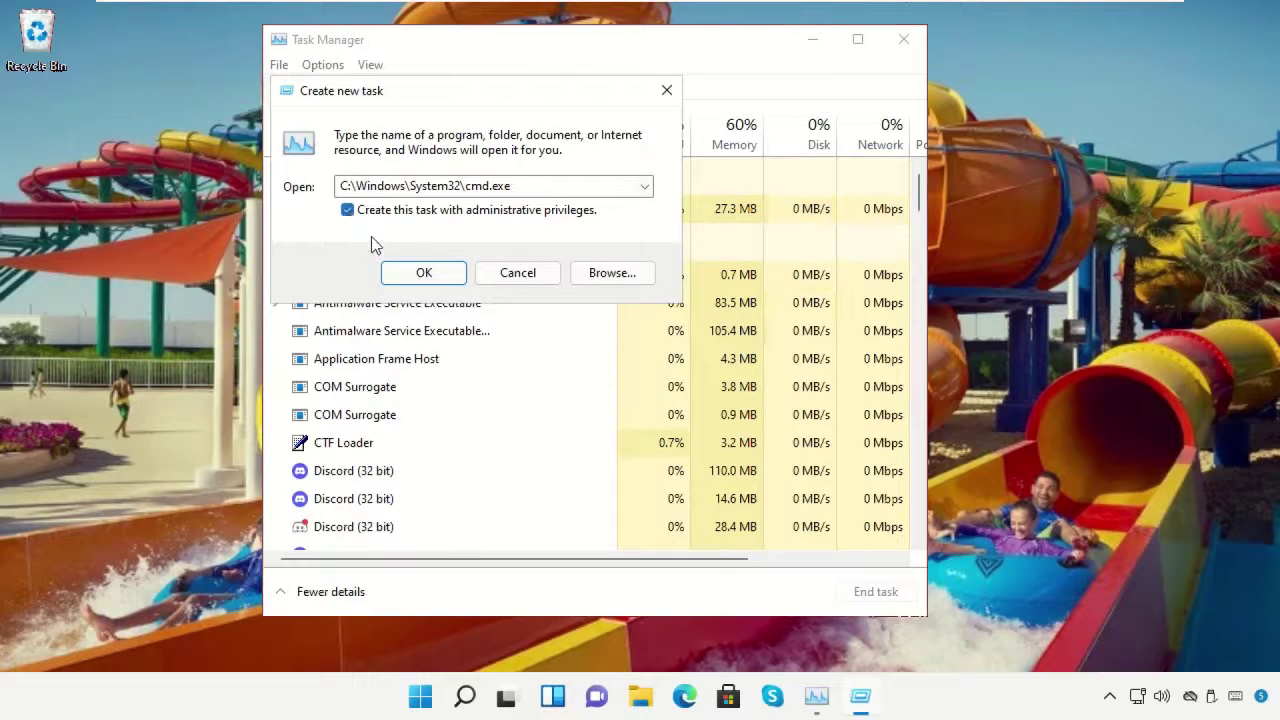
pyautogui.click(424, 275)
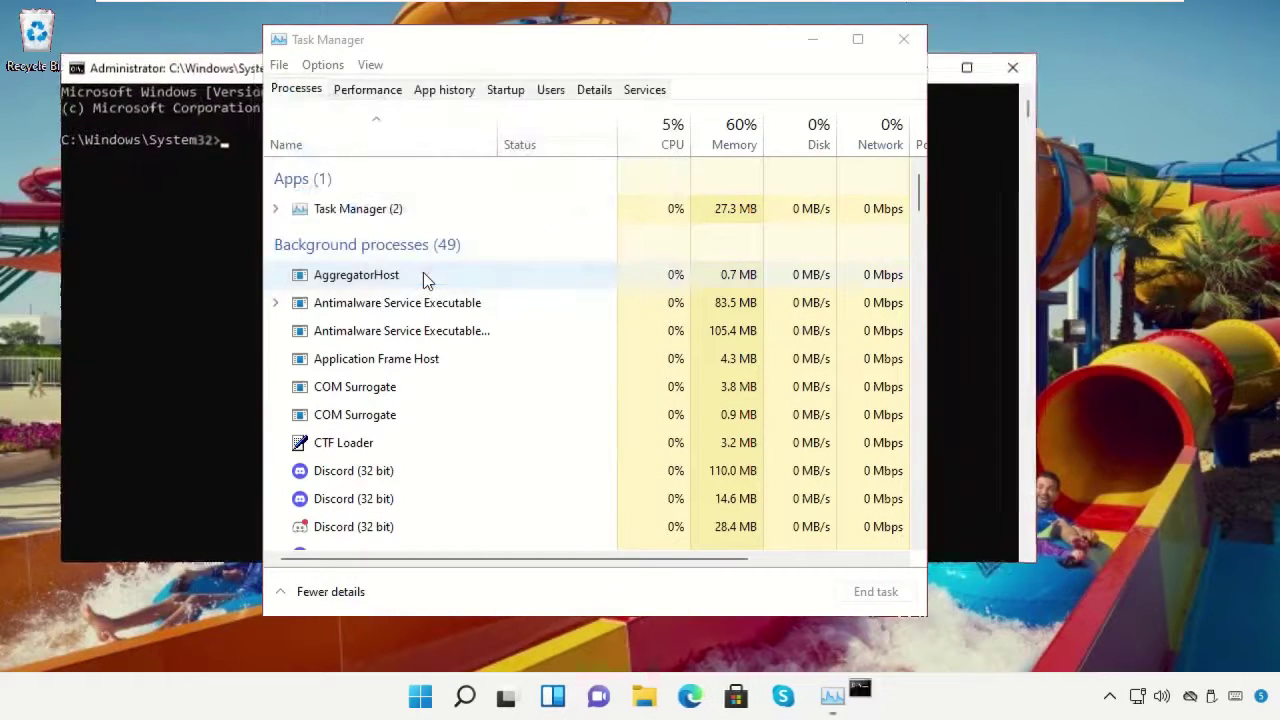
pyautogui.click(904, 39)
pyautogui.moveTo(60, 54); pyautogui.dragTo(305, 140)
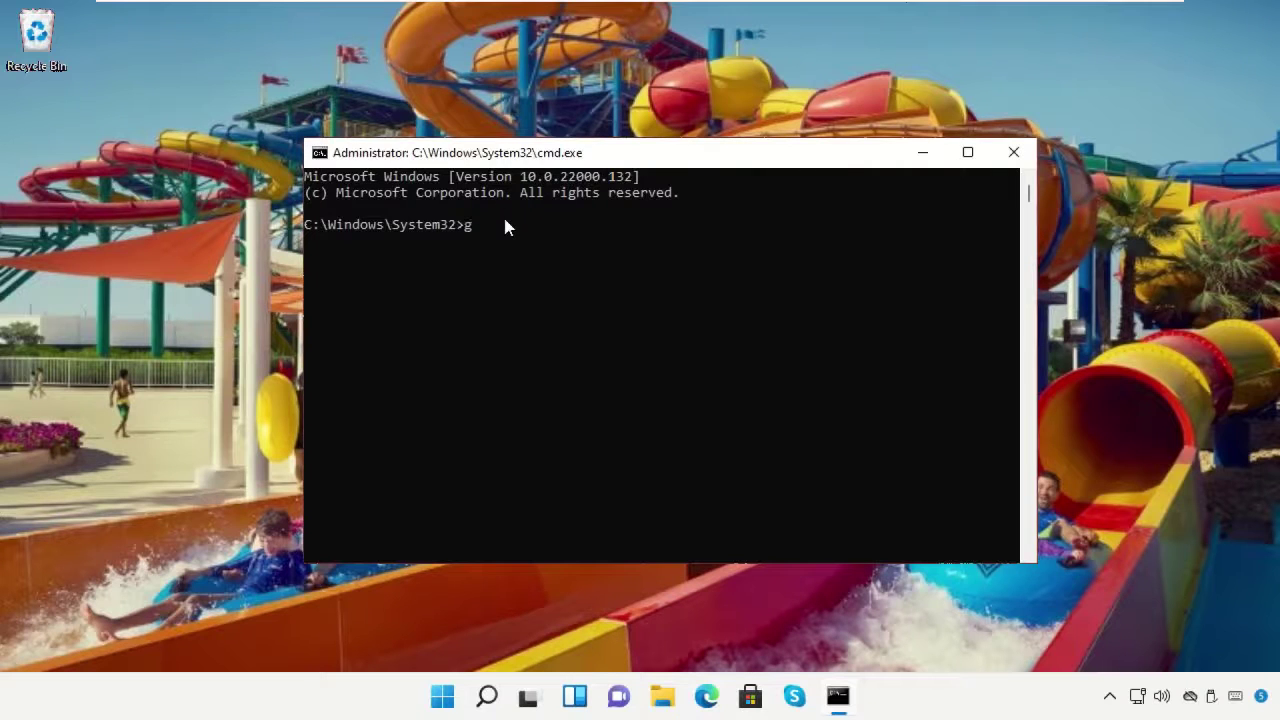
# Run the gpupdate command to refresh the system policies and close the command window with exit.
pyautogui.write('gpupdate')
pyautogui.press('Return')
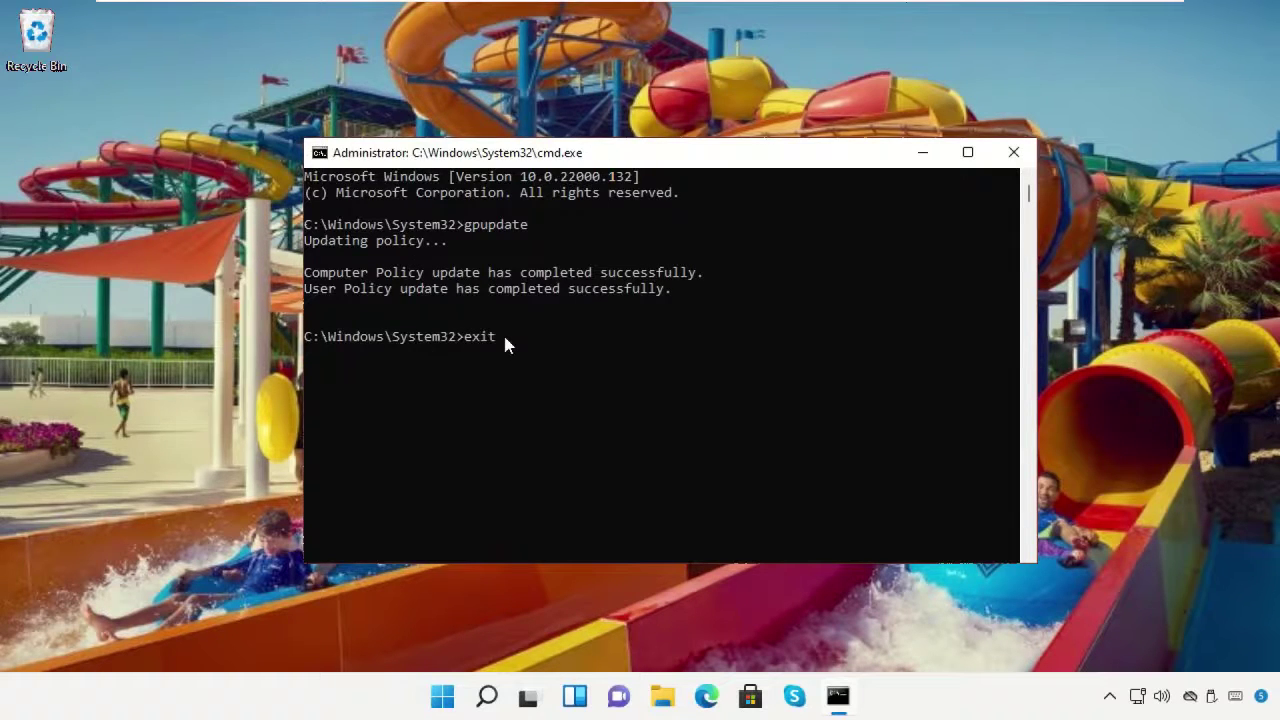
pyautogui.press('Return')
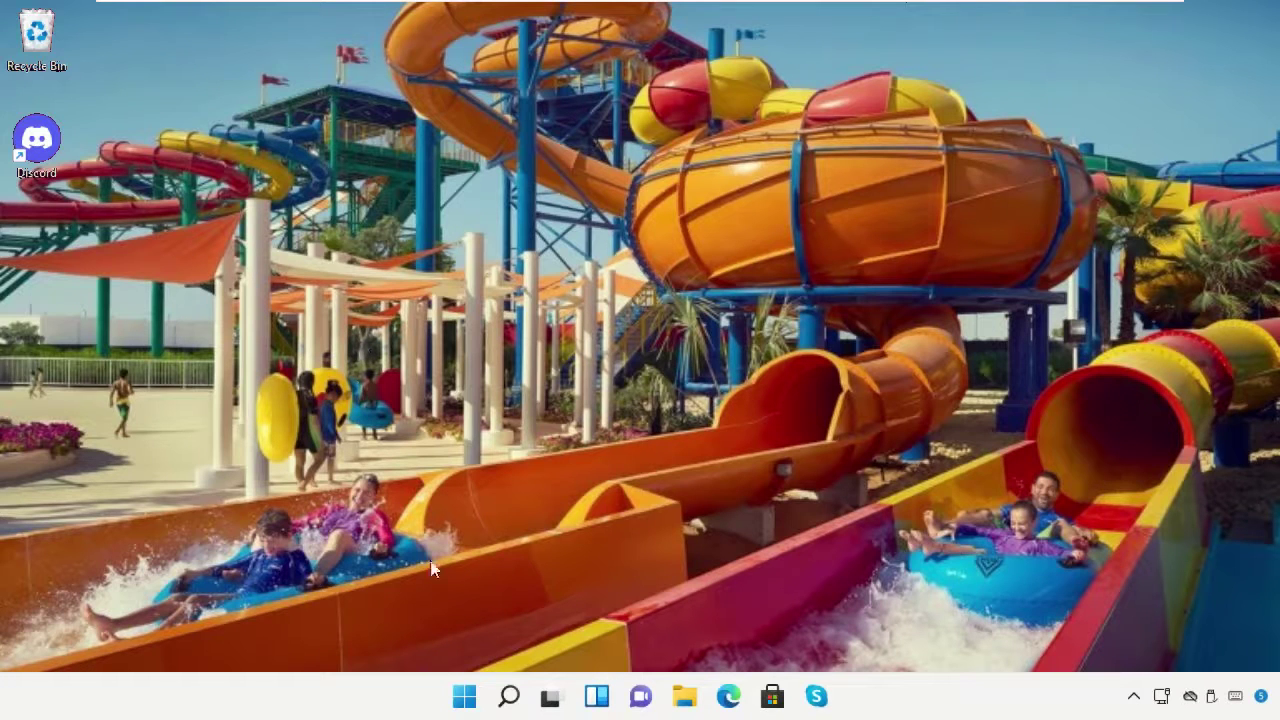
# Restart the computer and sign back in with the account password.
pyautogui.click(474, 697)
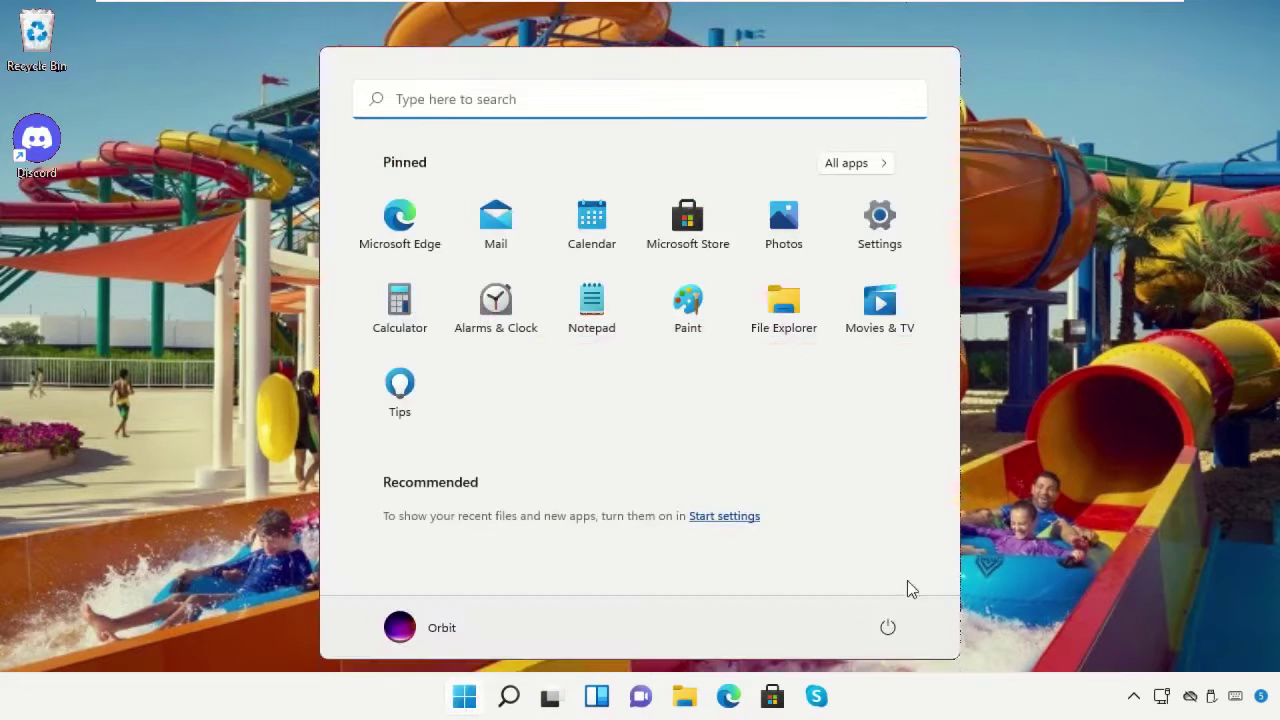
pyautogui.click(891, 628)
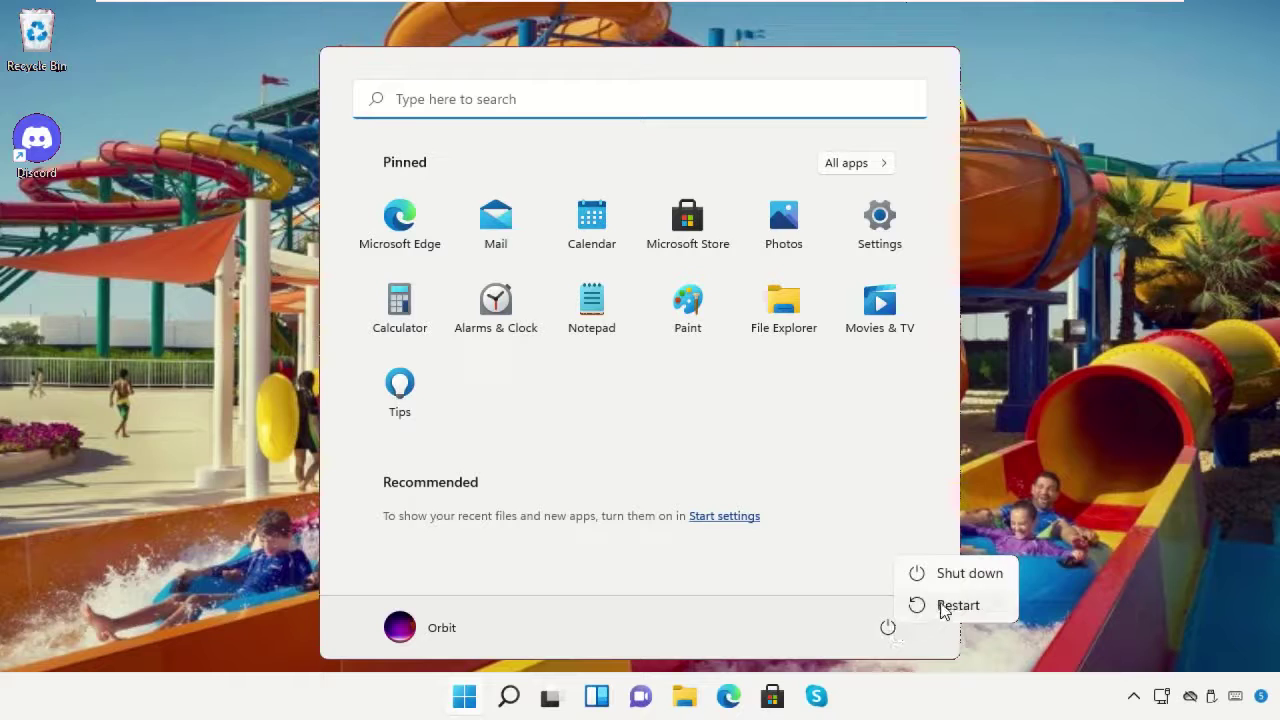
pyautogui.click(940, 607)
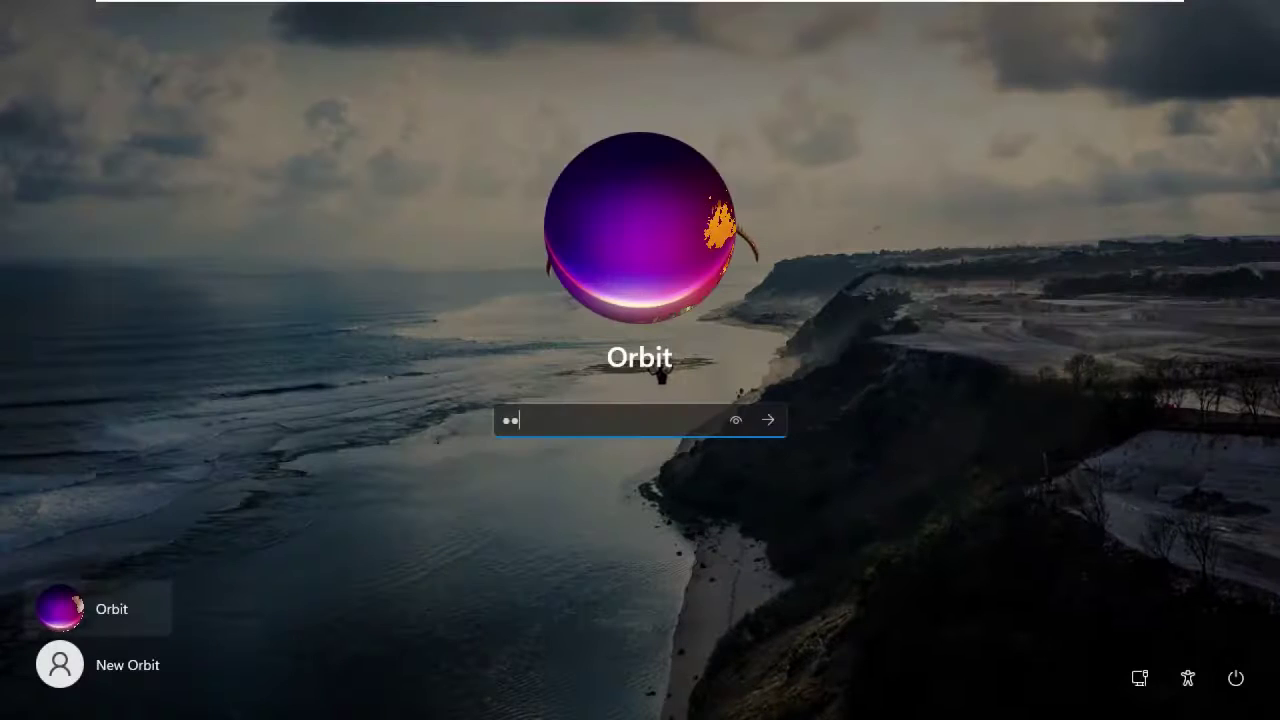
pyautogui.press('Return')
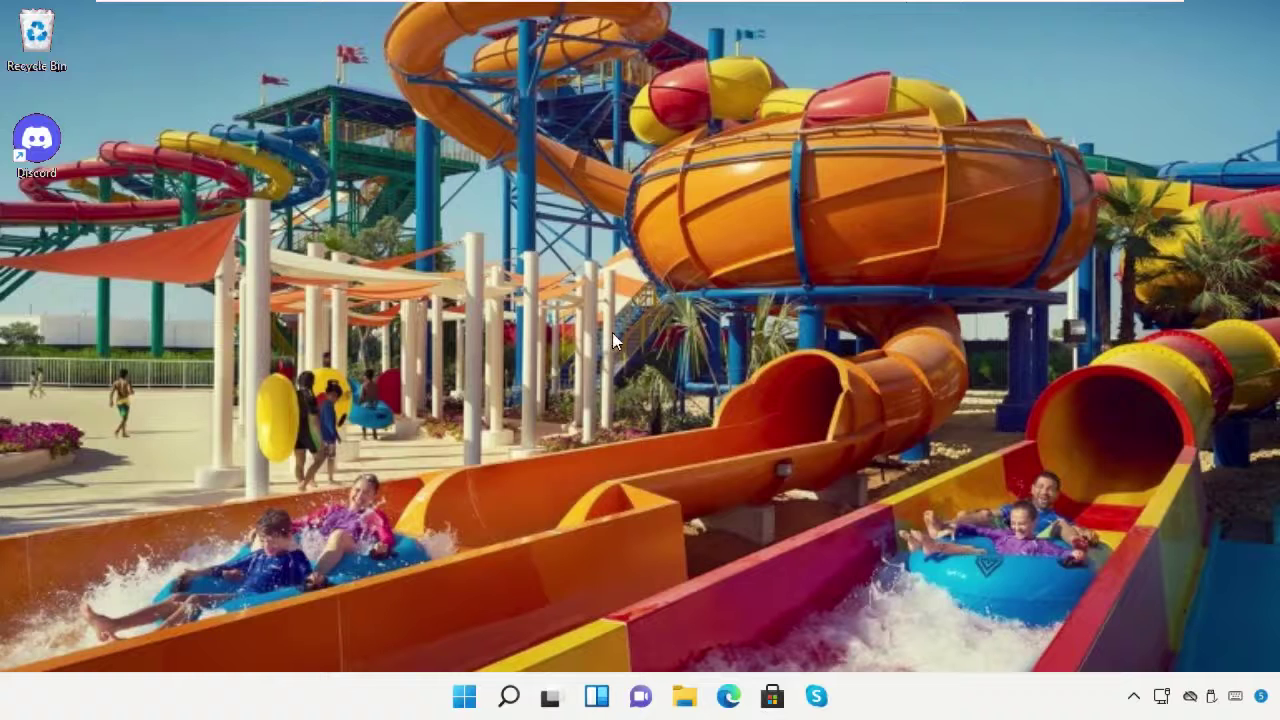
# Launch Discord and open the Voice & Video section of its user settings.
pyautogui.doubleClick(64, 160)
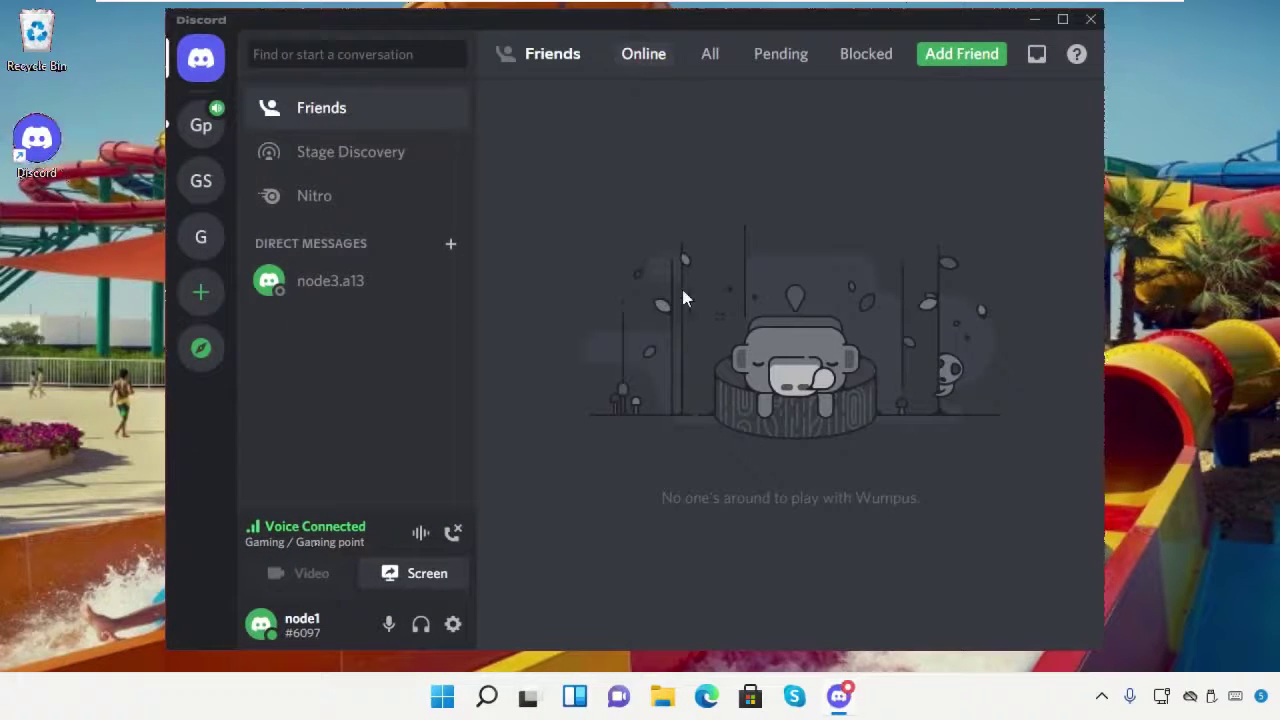
pyautogui.click(453, 624)
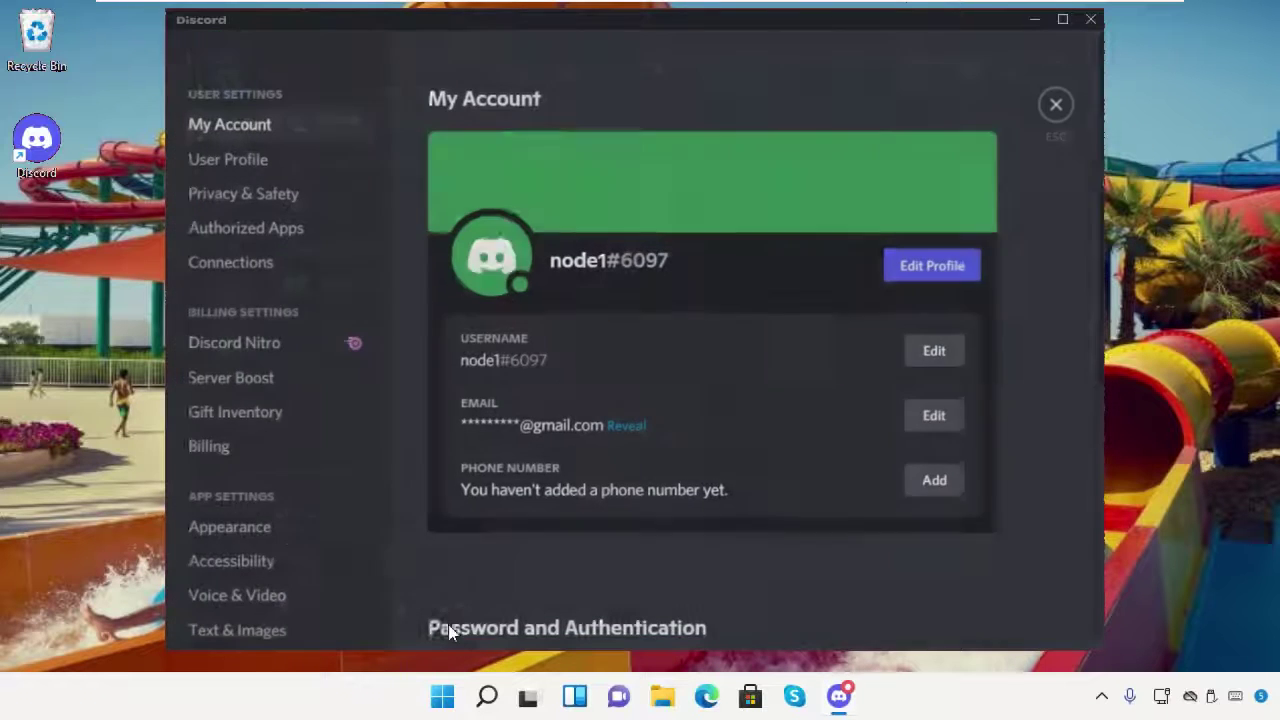
pyautogui.scroll(-2, 358, 381)
pyautogui.scroll(-2, 358, 381)
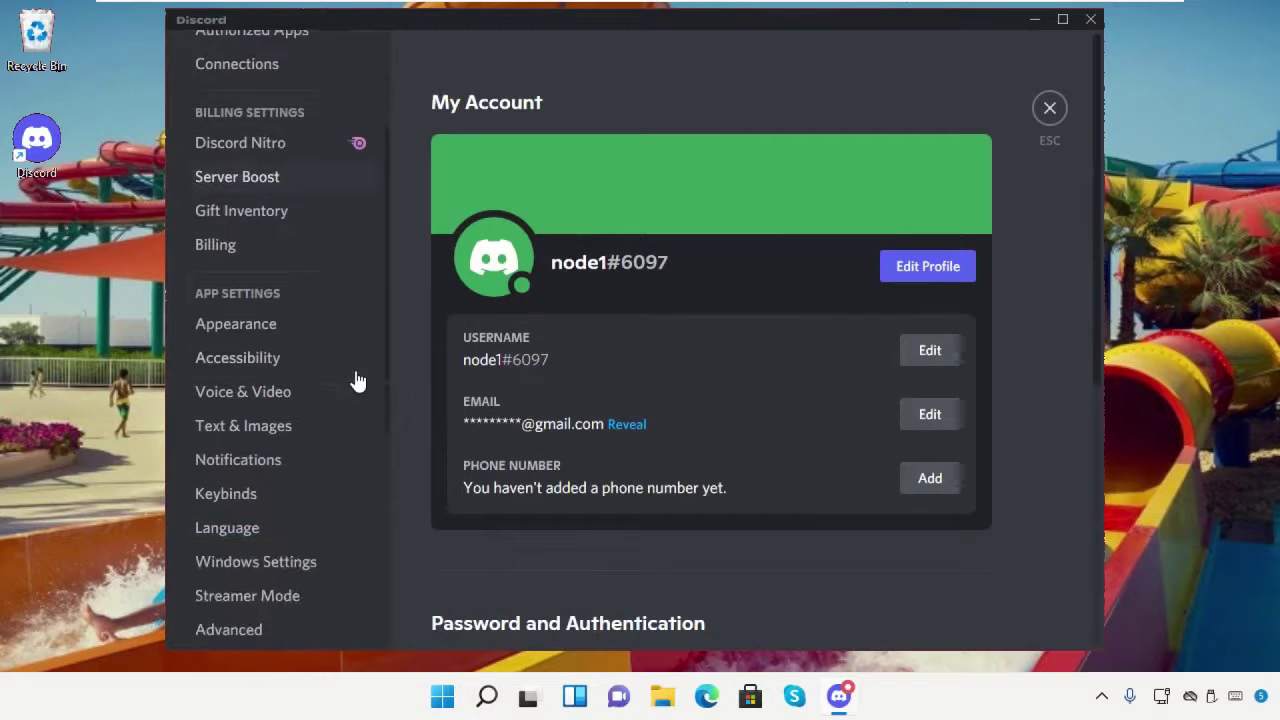
pyautogui.click(300, 393)
# Switch the audio subsystem from Standard to another option and accept relaunching Discord.
pyautogui.scroll(-15, 756, 355)
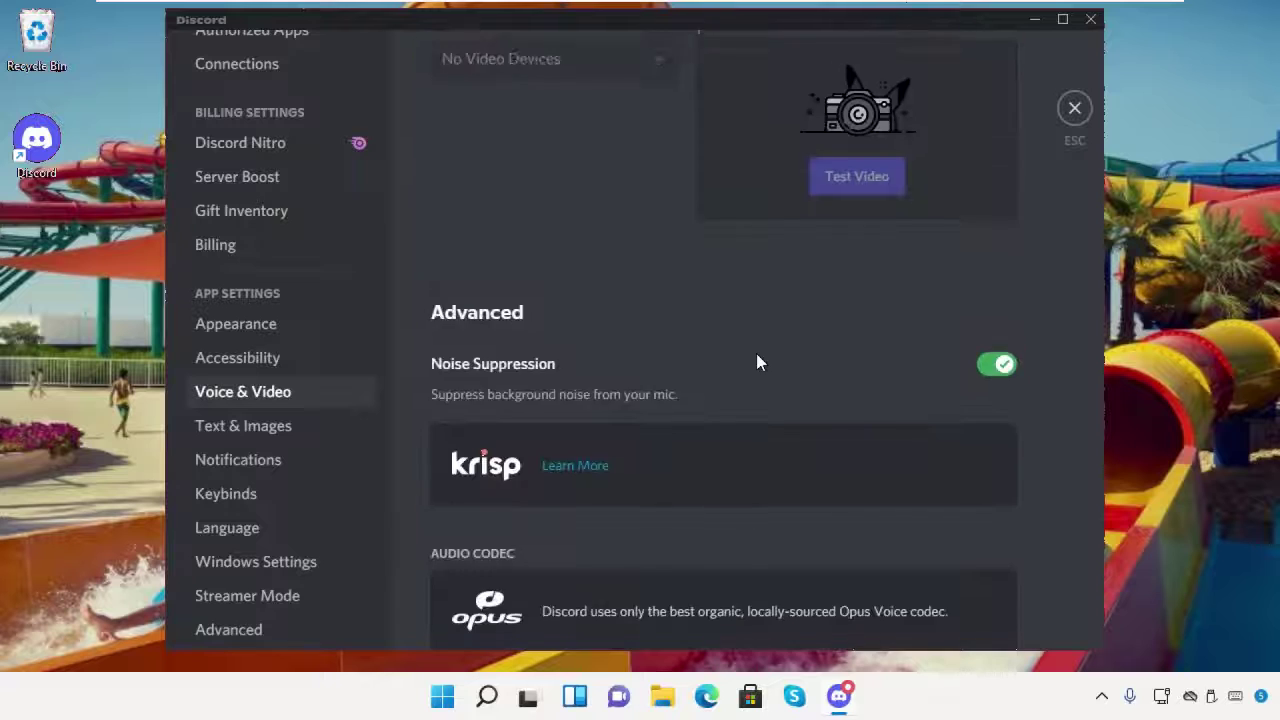
pyautogui.scroll(-6, 758, 364)
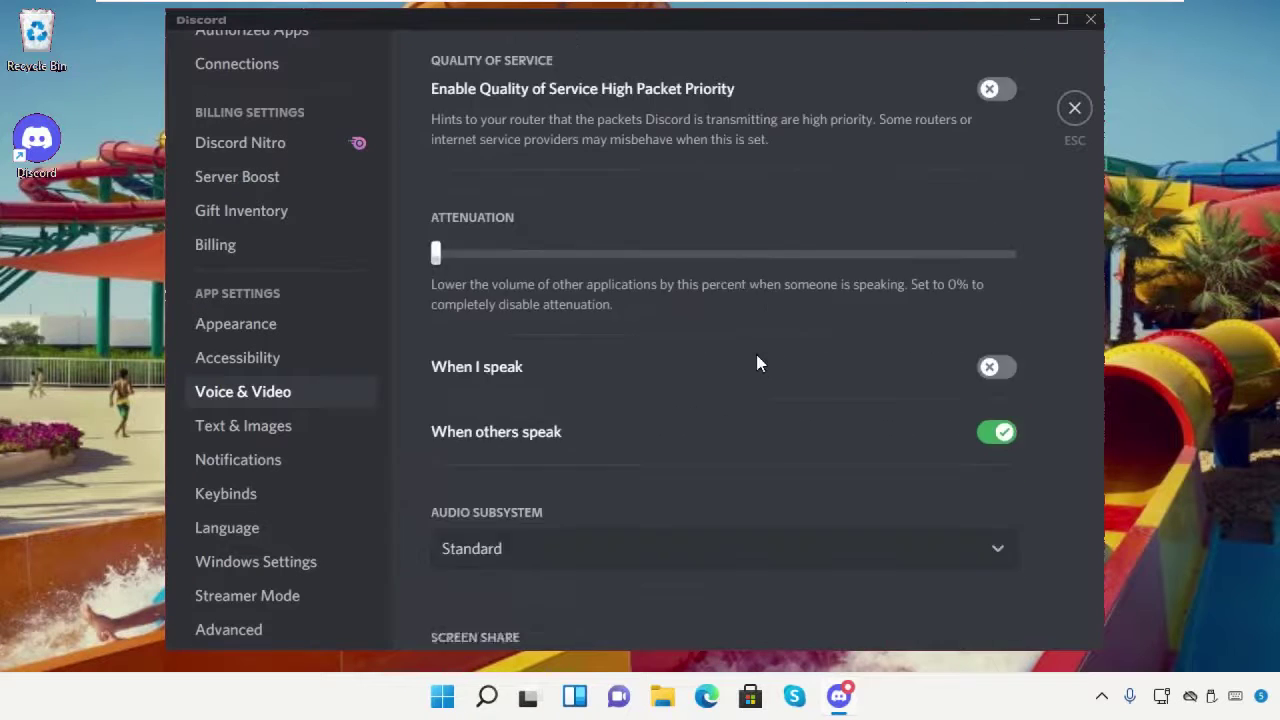
pyautogui.click(845, 309)
pyautogui.click(613, 395)
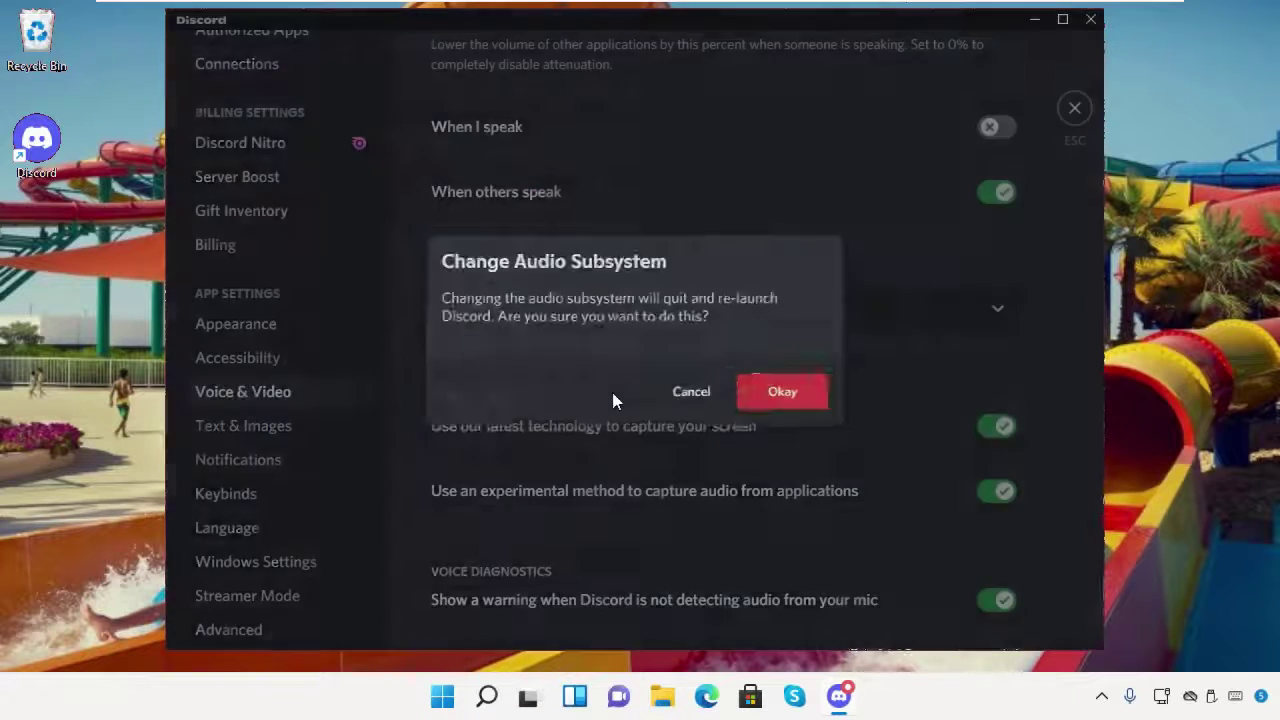
pyautogui.click(816, 410)
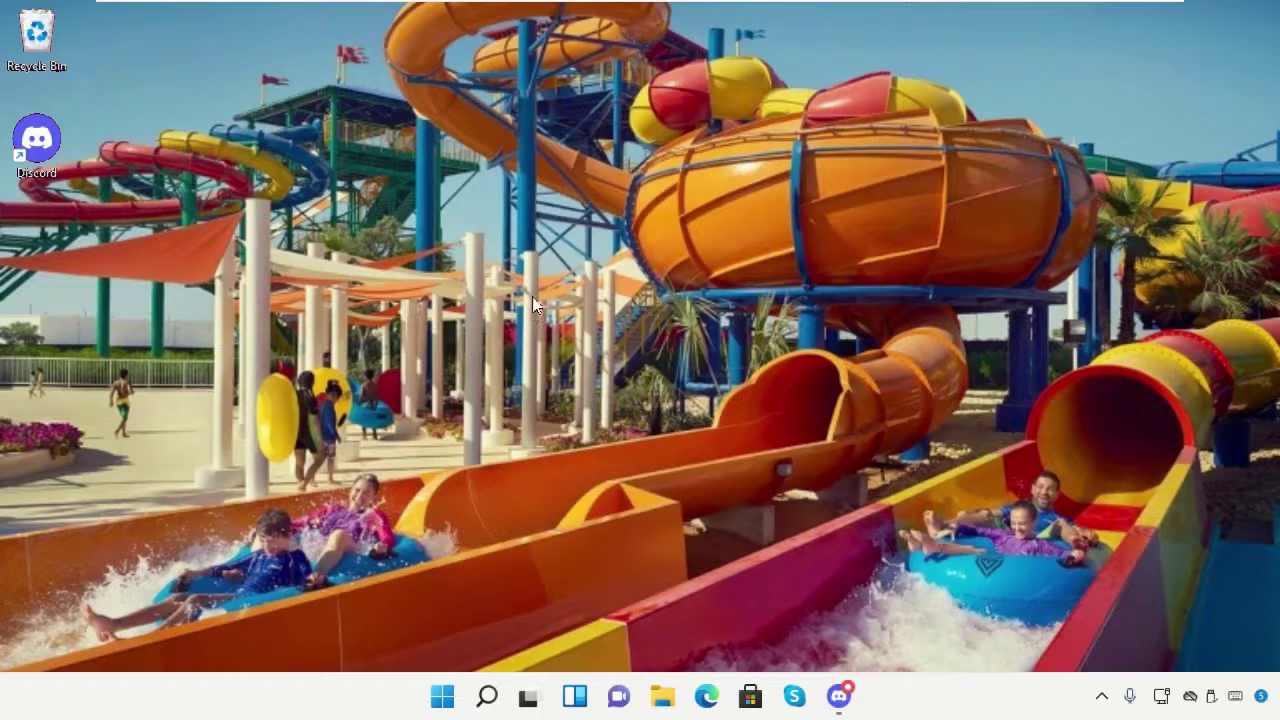
# Close the Discord window and quit the Discord process still running in the background.
pyautogui.rightClick(840, 700)
pyautogui.click(846, 643)
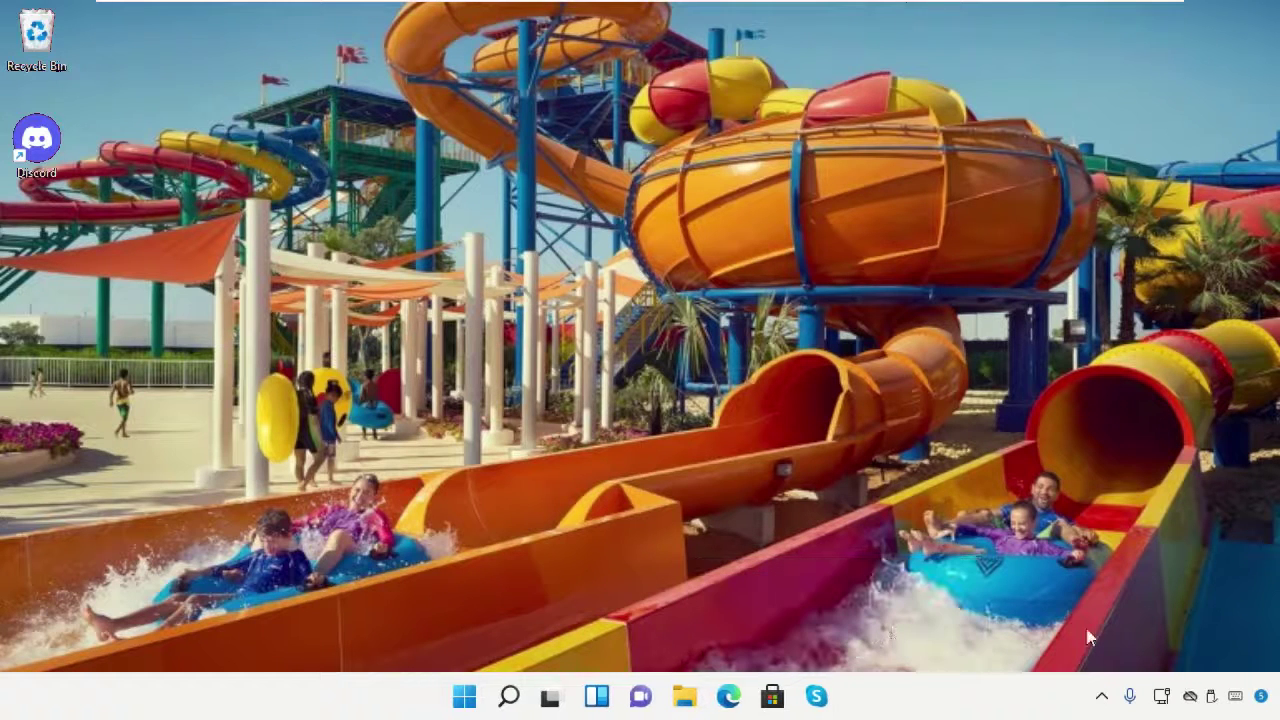
pyautogui.click(1101, 696)
pyautogui.rightClick(1143, 660)
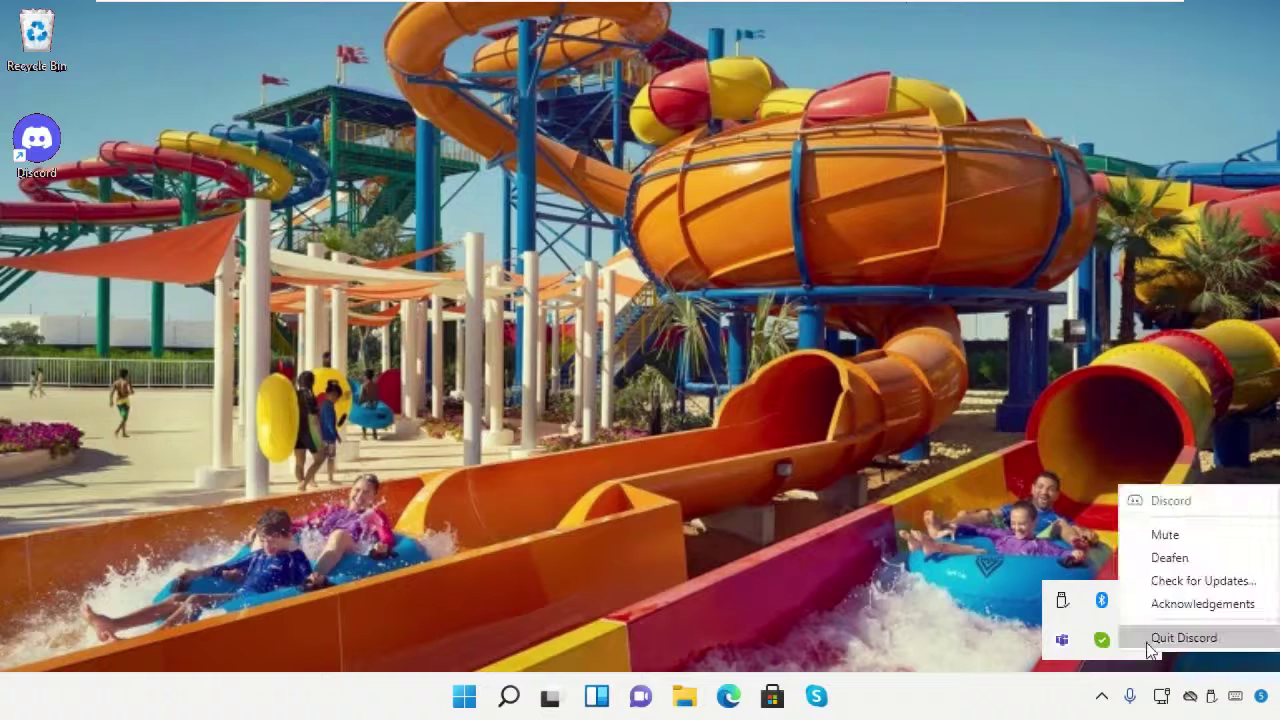
pyautogui.click(1160, 636)
pyautogui.click(596, 330)
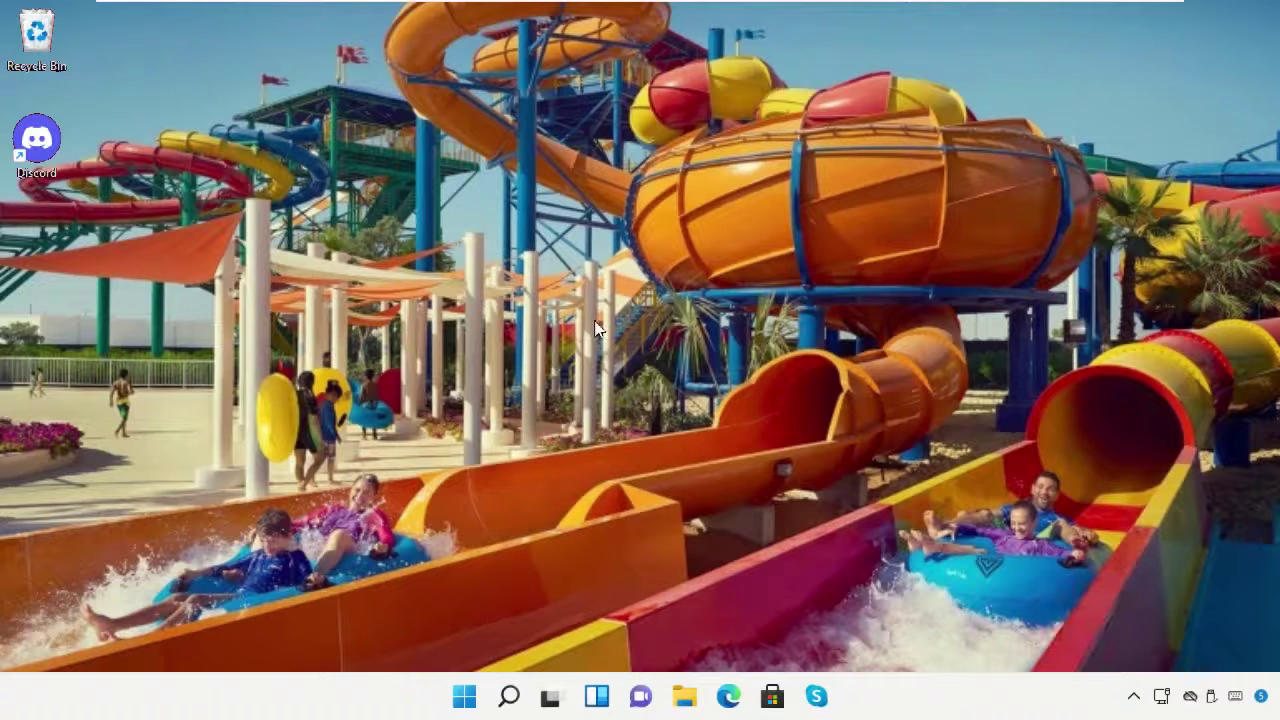
# Open Discord's roaming data folder by running %appdata%/discord.
pyautogui.rightClick(463, 696)
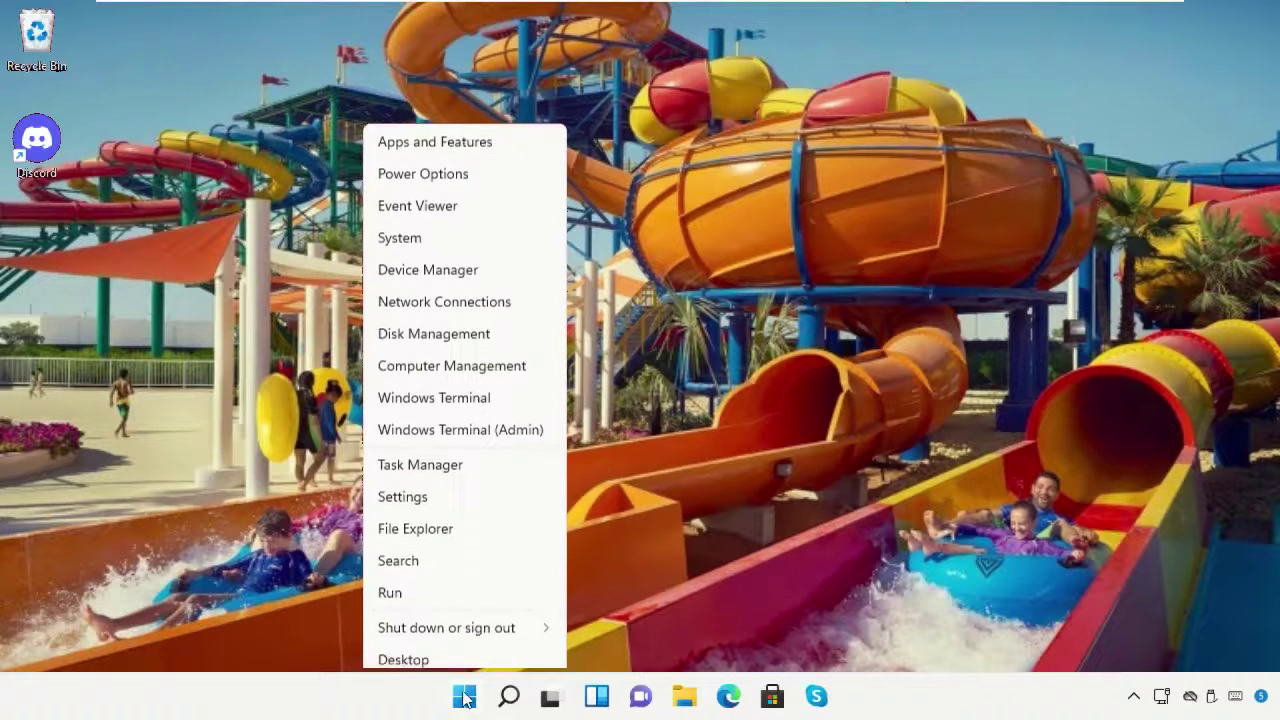
pyautogui.click(460, 585)
pyautogui.write('%a')
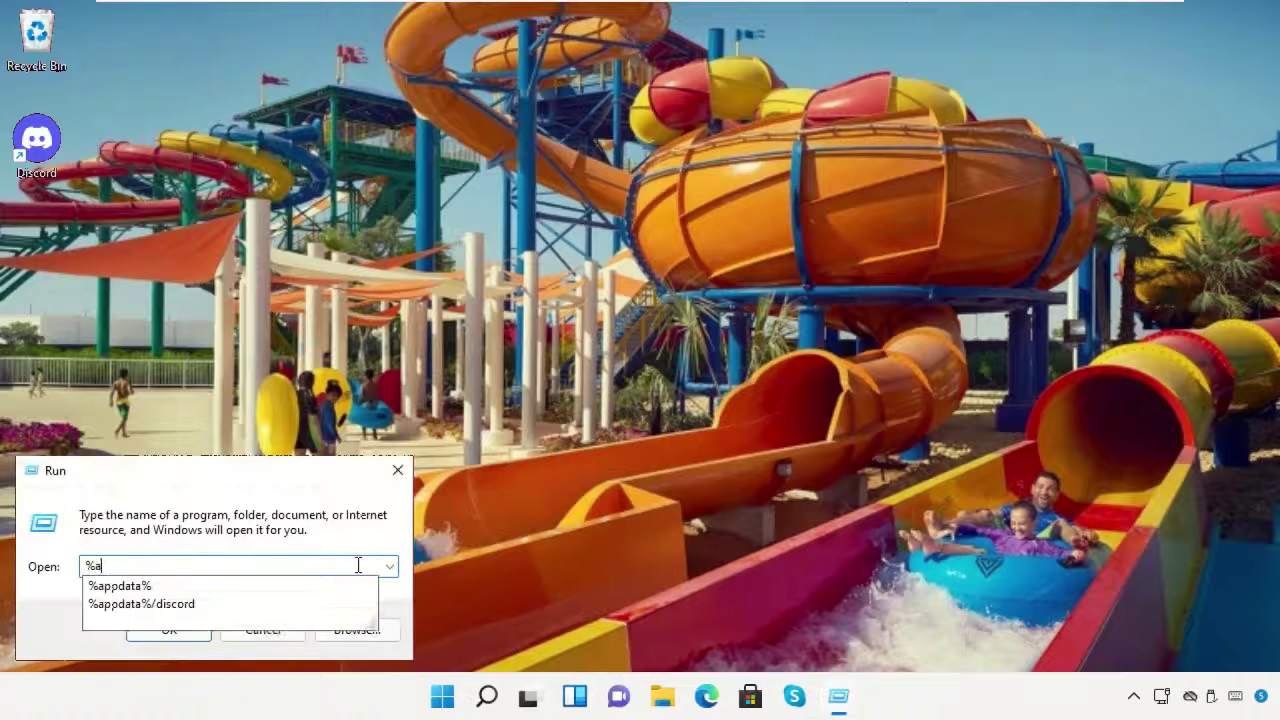
pyautogui.write('ppdata%/discord')
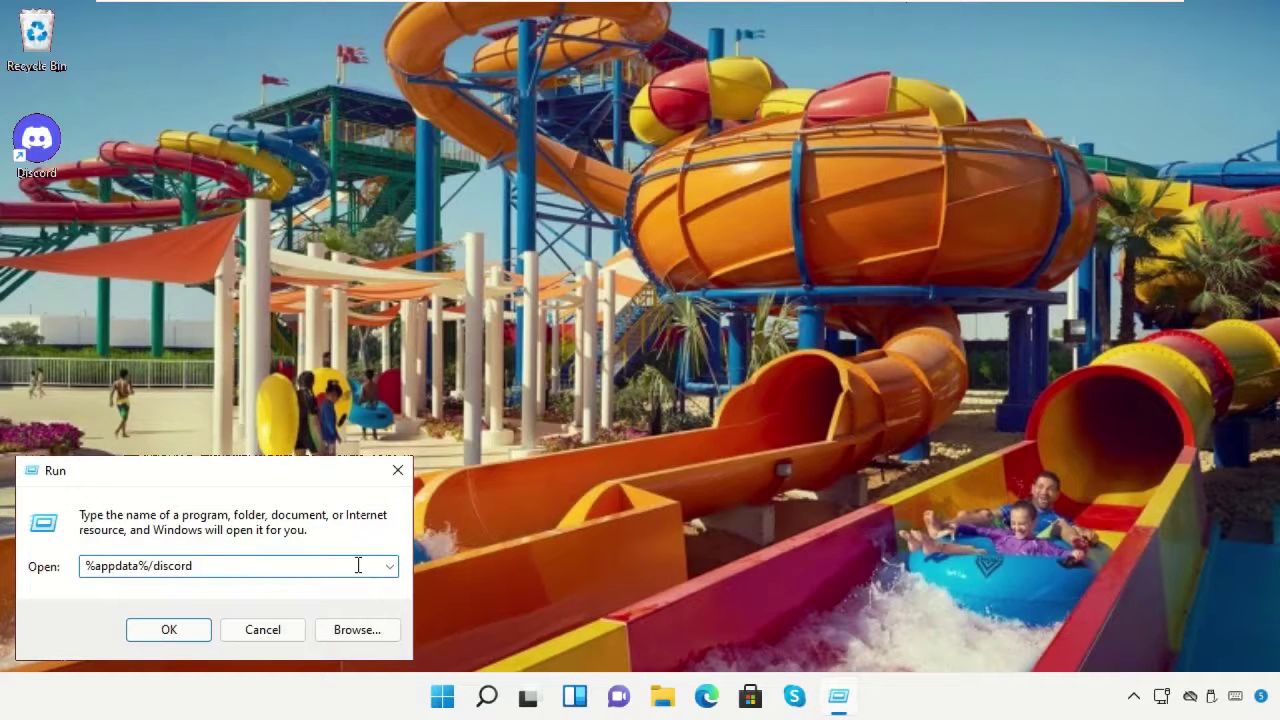
pyautogui.click(202, 626)
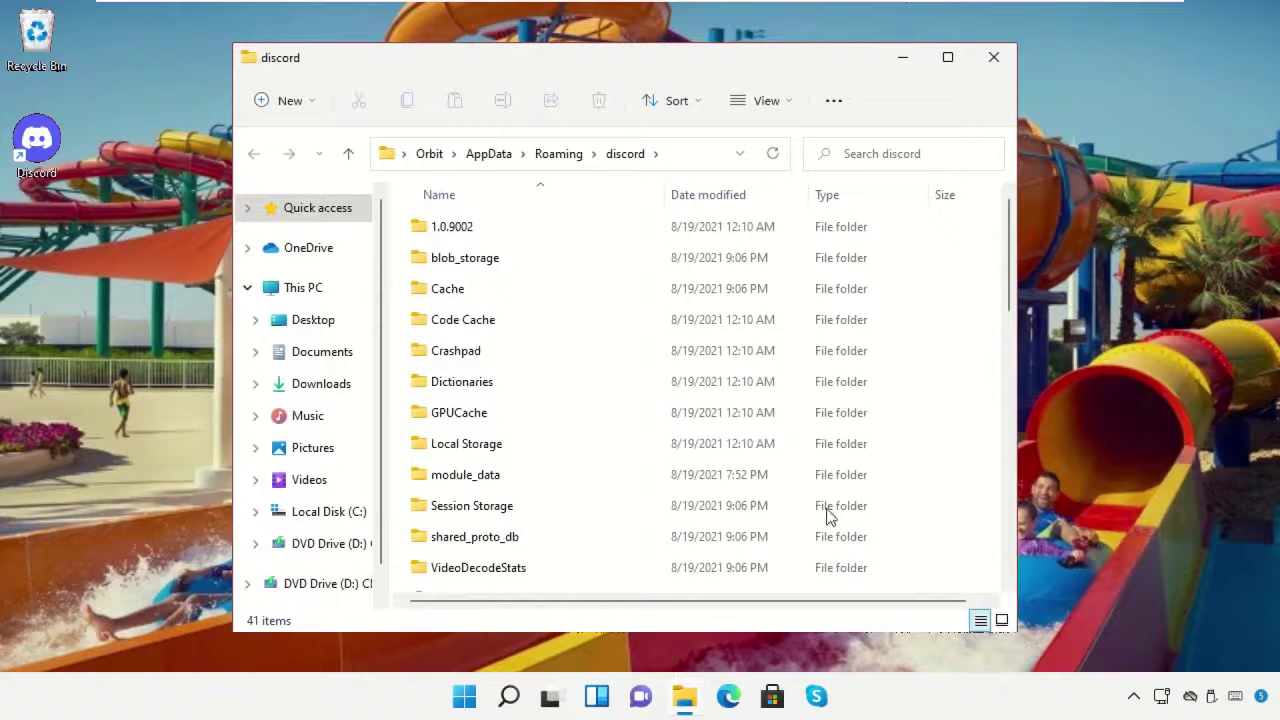
# Delete all files inside Discord's Cache folder.
pyautogui.doubleClick(463, 290)
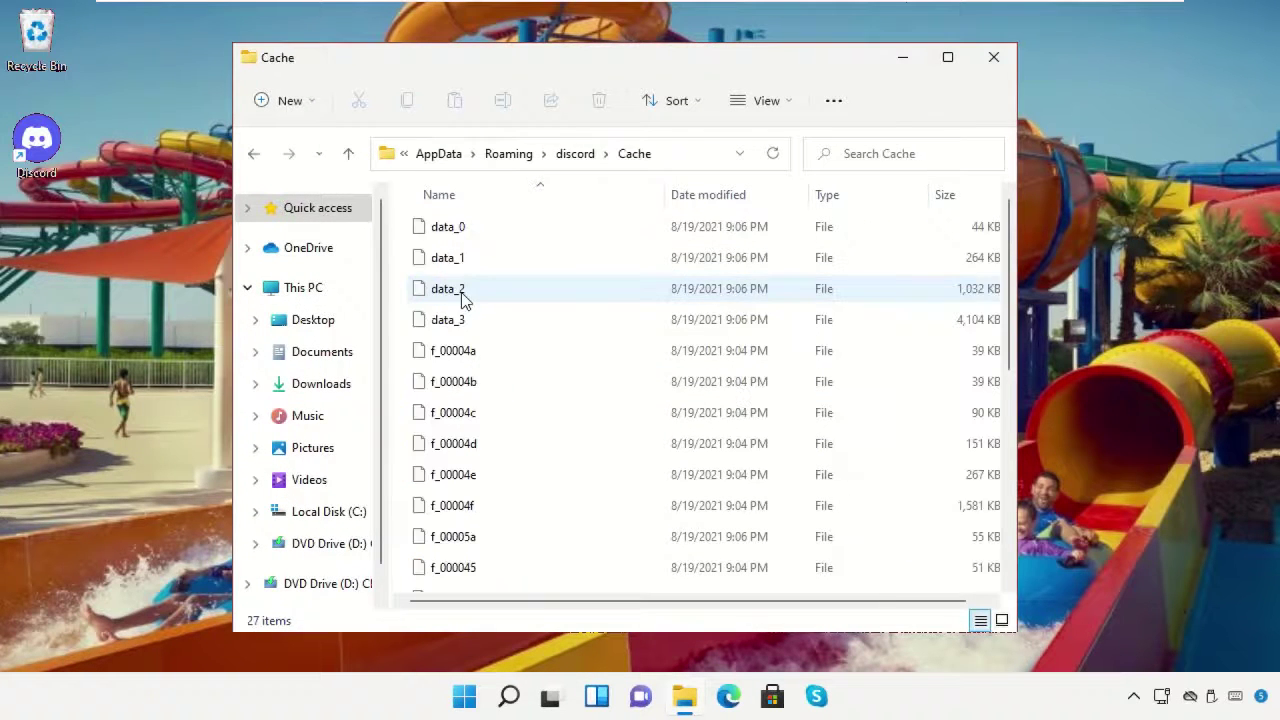
pyautogui.click(677, 229)
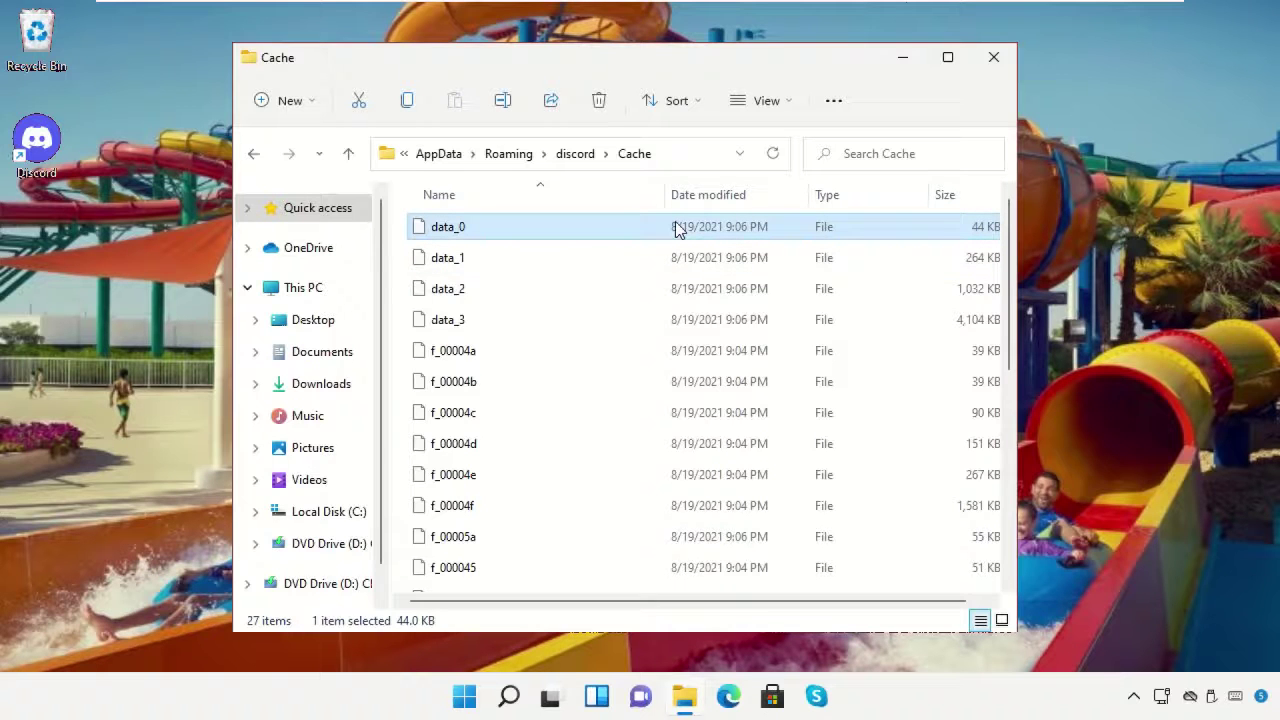
pyautogui.hotkey('ctrl', 'a')
pyautogui.rightClick(677, 229)
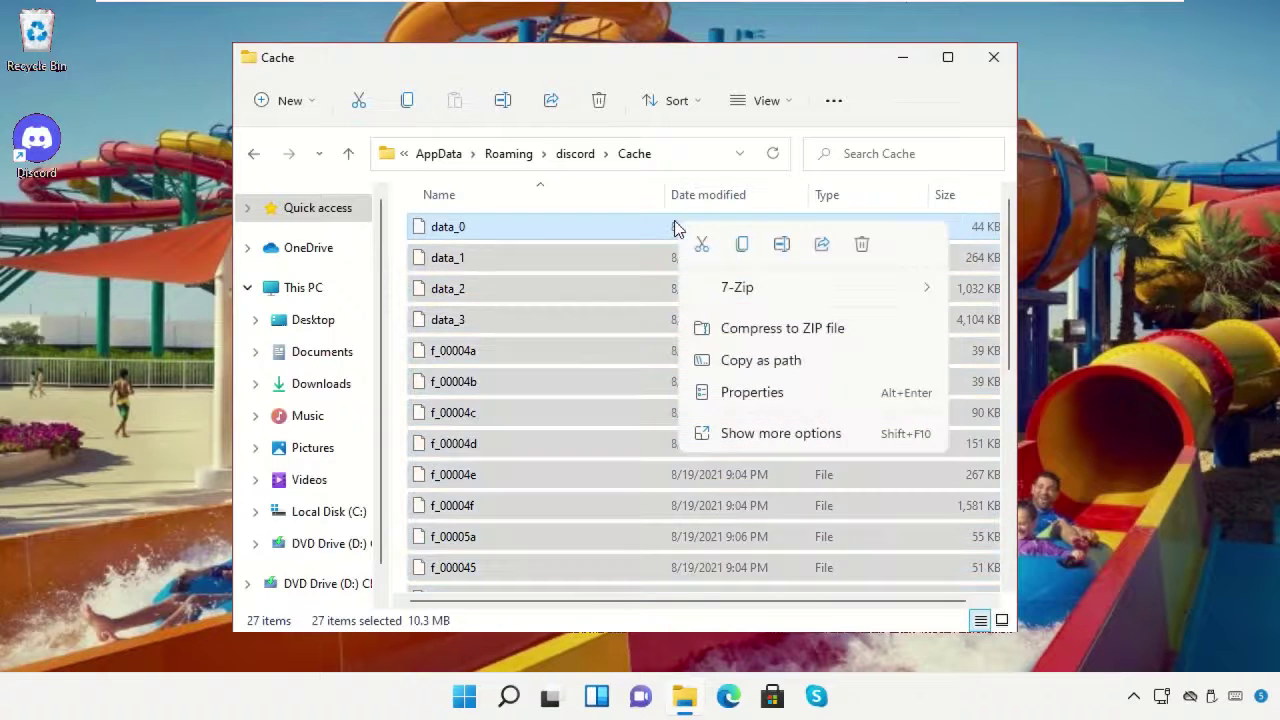
pyautogui.click(865, 248)
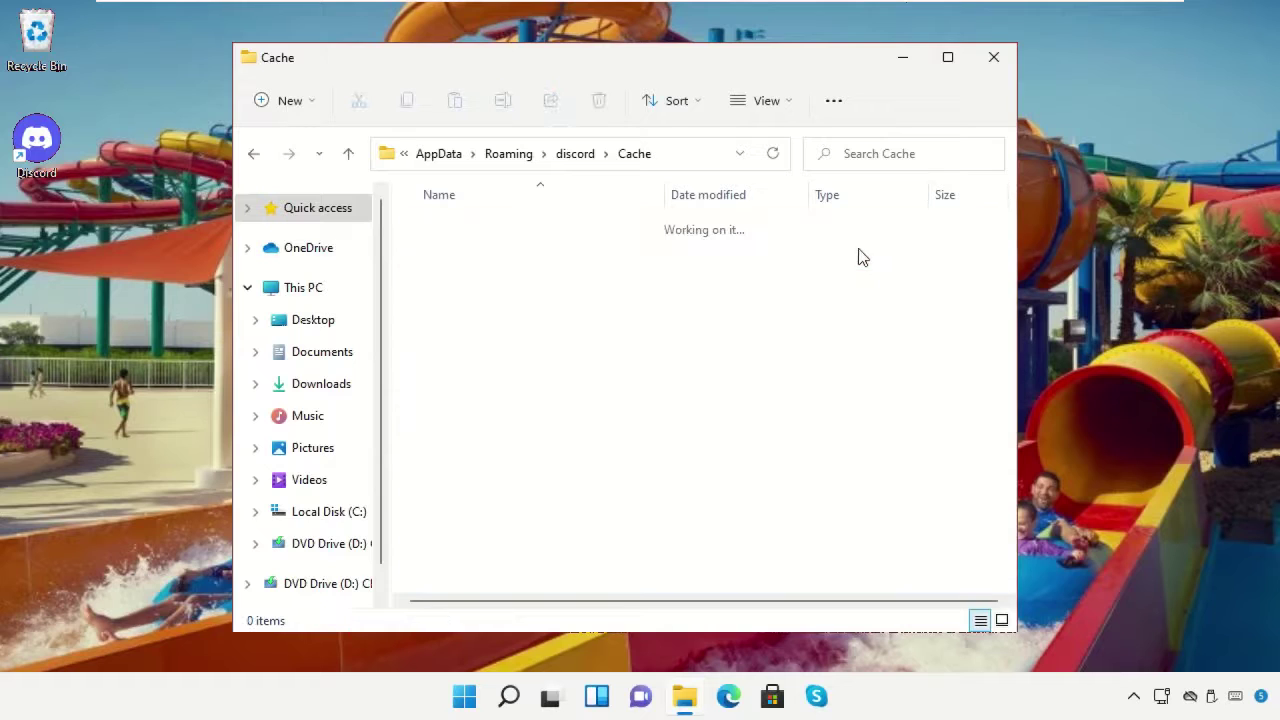
# Delete the leveldb folder from Discord's Local Storage folder and close the file window.
pyautogui.click(574, 153)
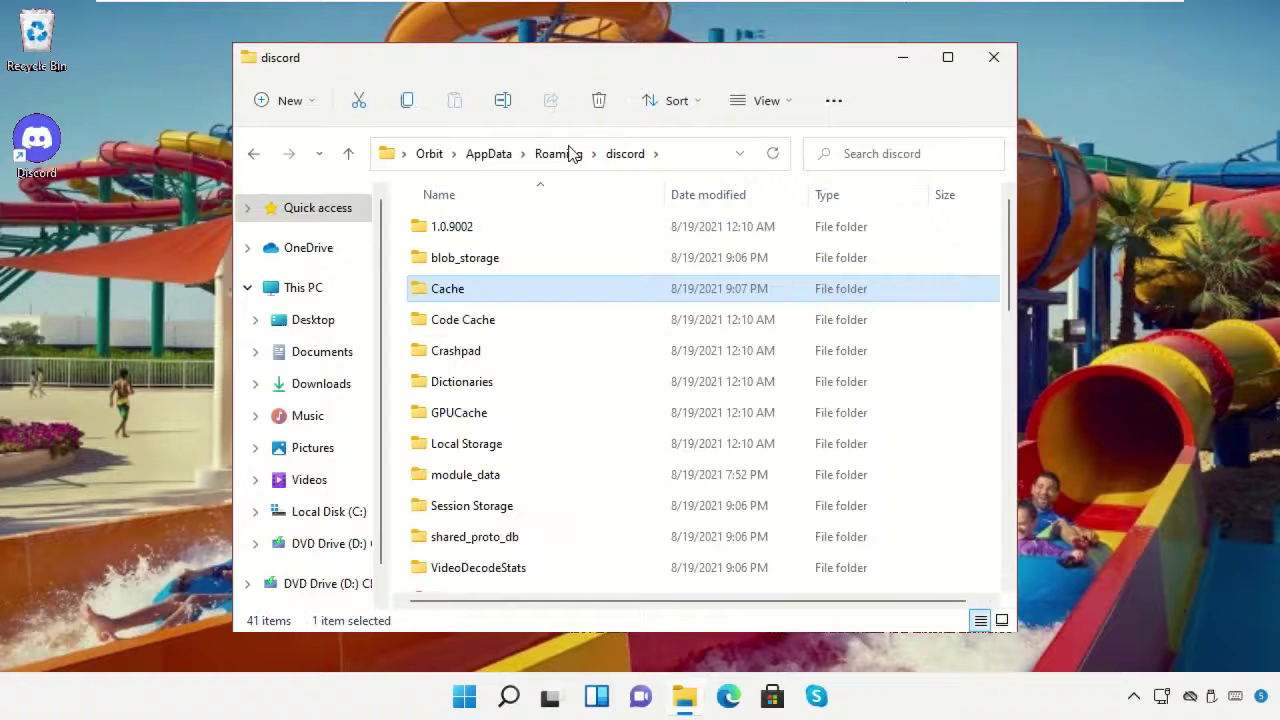
pyautogui.doubleClick(526, 443)
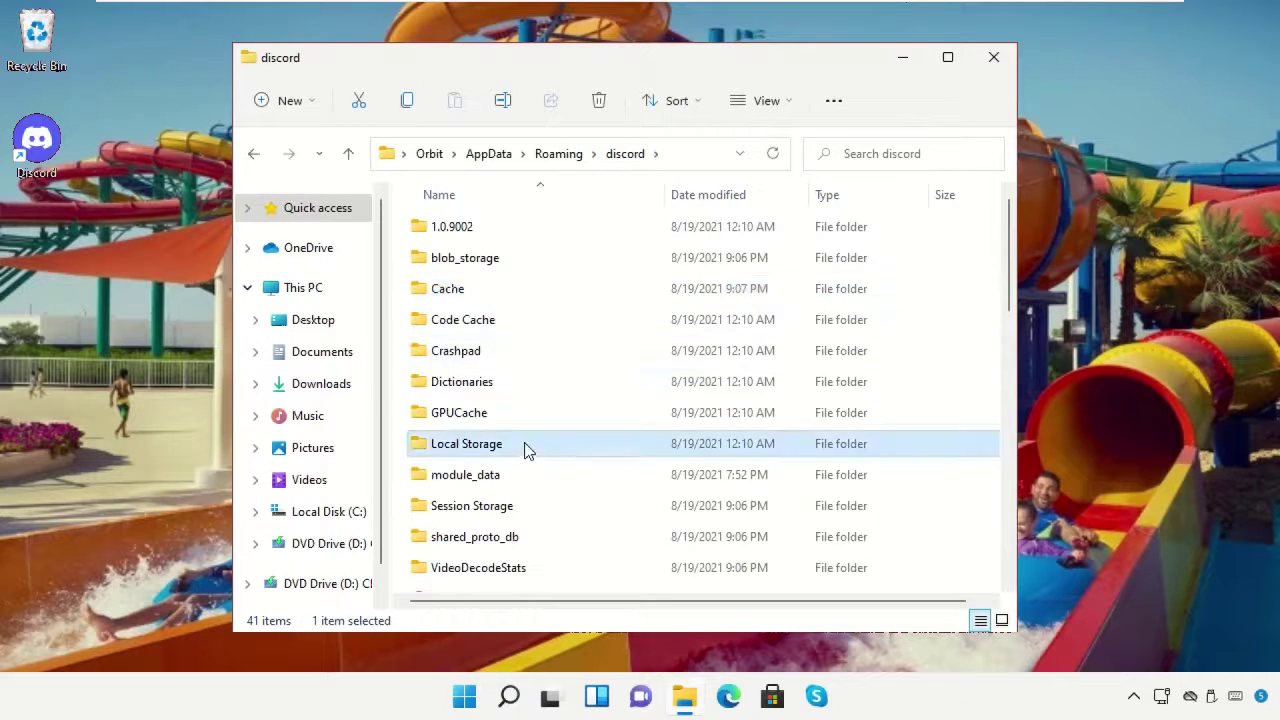
pyautogui.click(517, 233)
pyautogui.rightClick(519, 235)
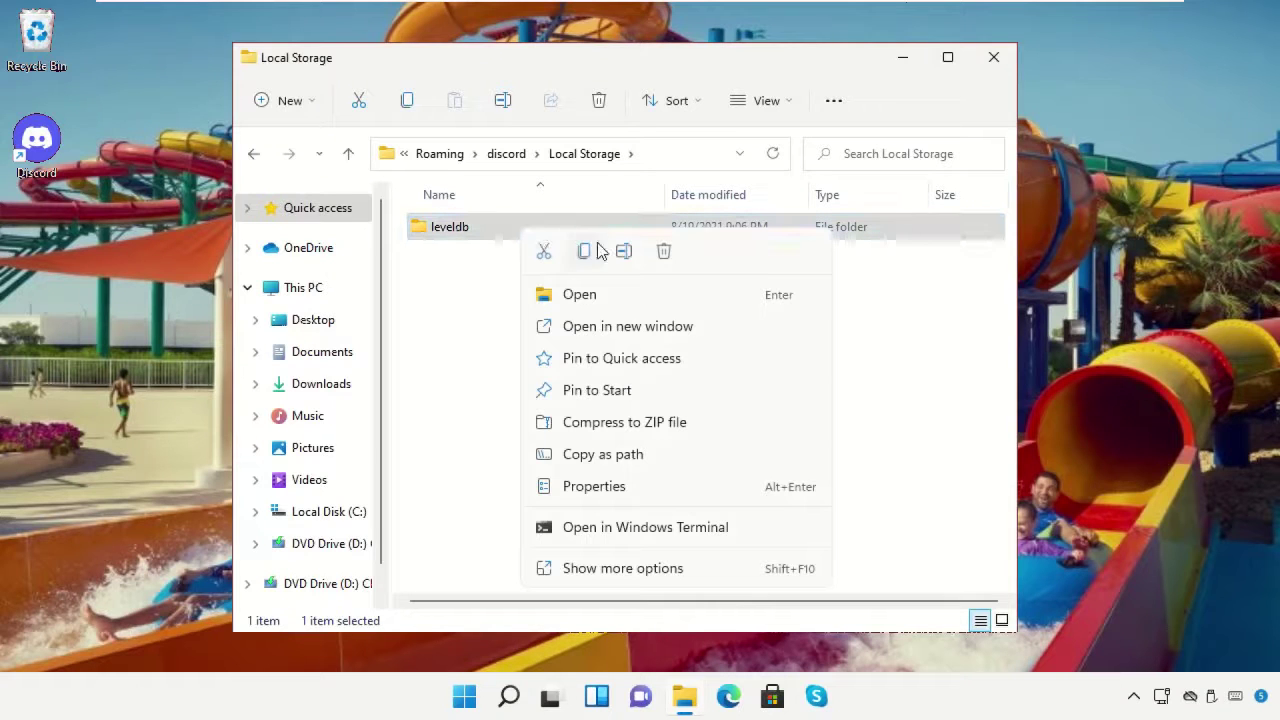
pyautogui.click(665, 252)
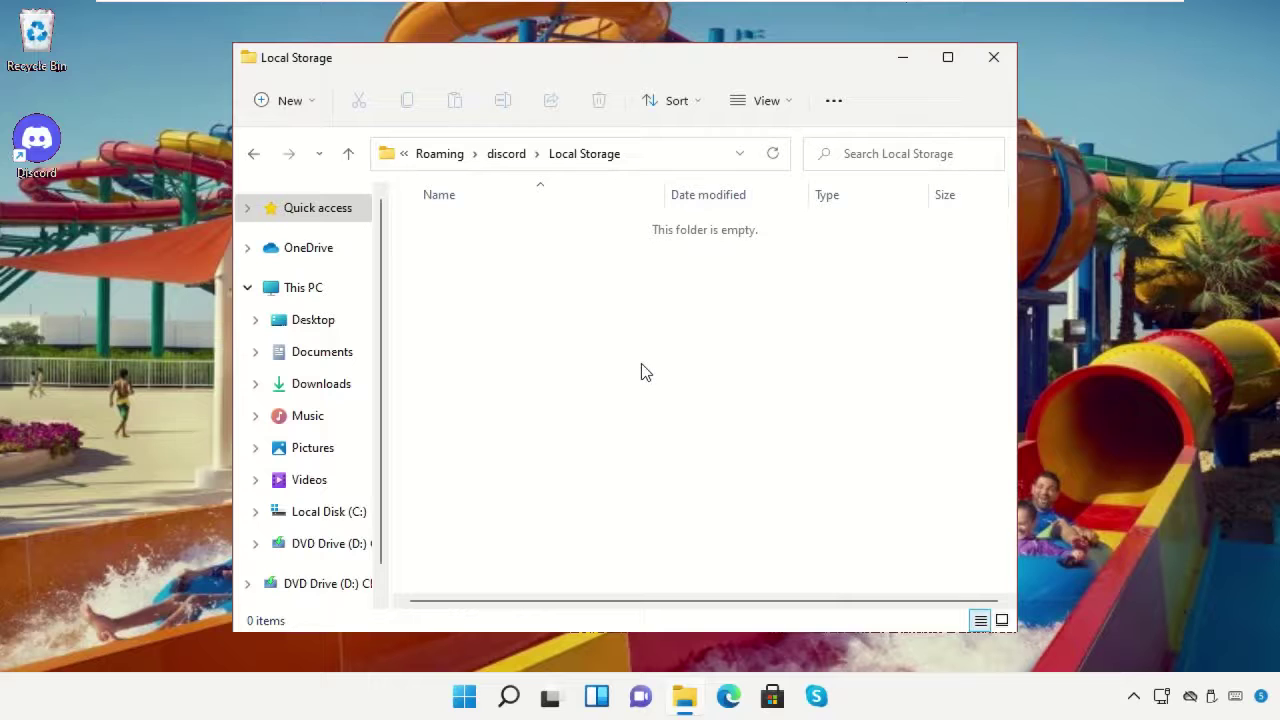
pyautogui.click(1000, 66)
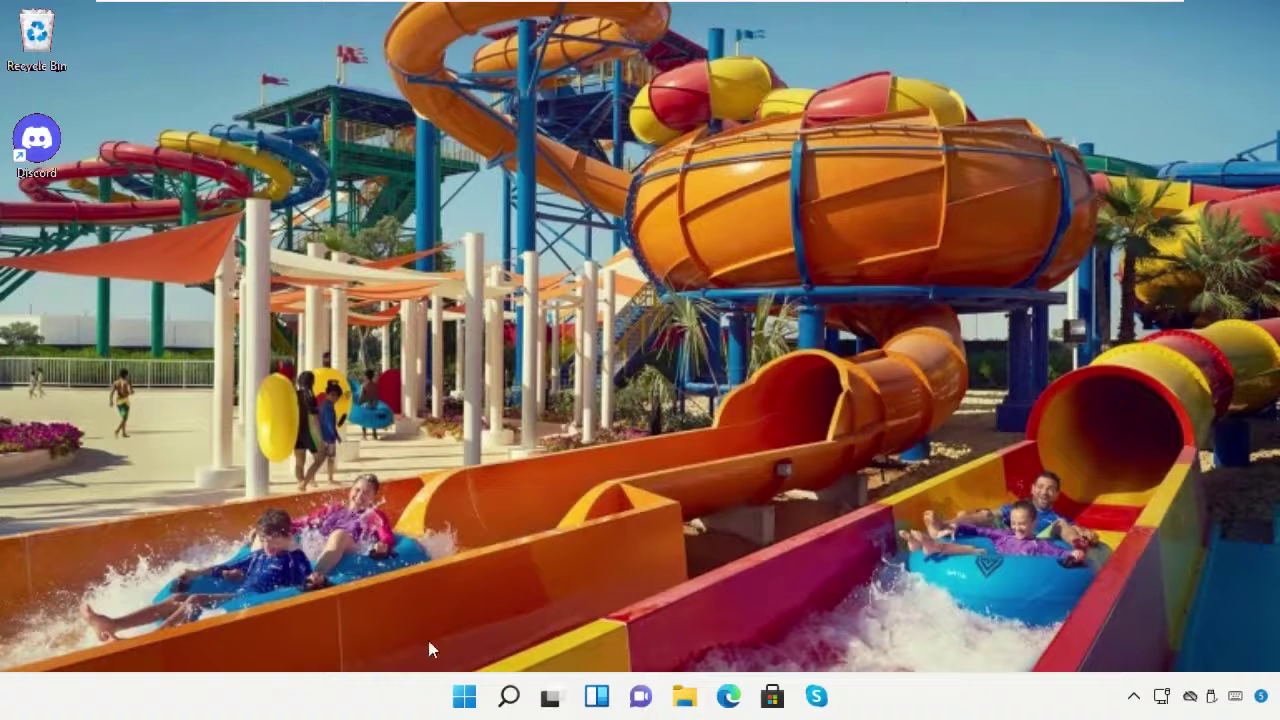
# Open the Roaming application data folder by running %appdata%.
pyautogui.rightClick(463, 697)
pyautogui.click(392, 587)
pyautogui.write('%appdata%')
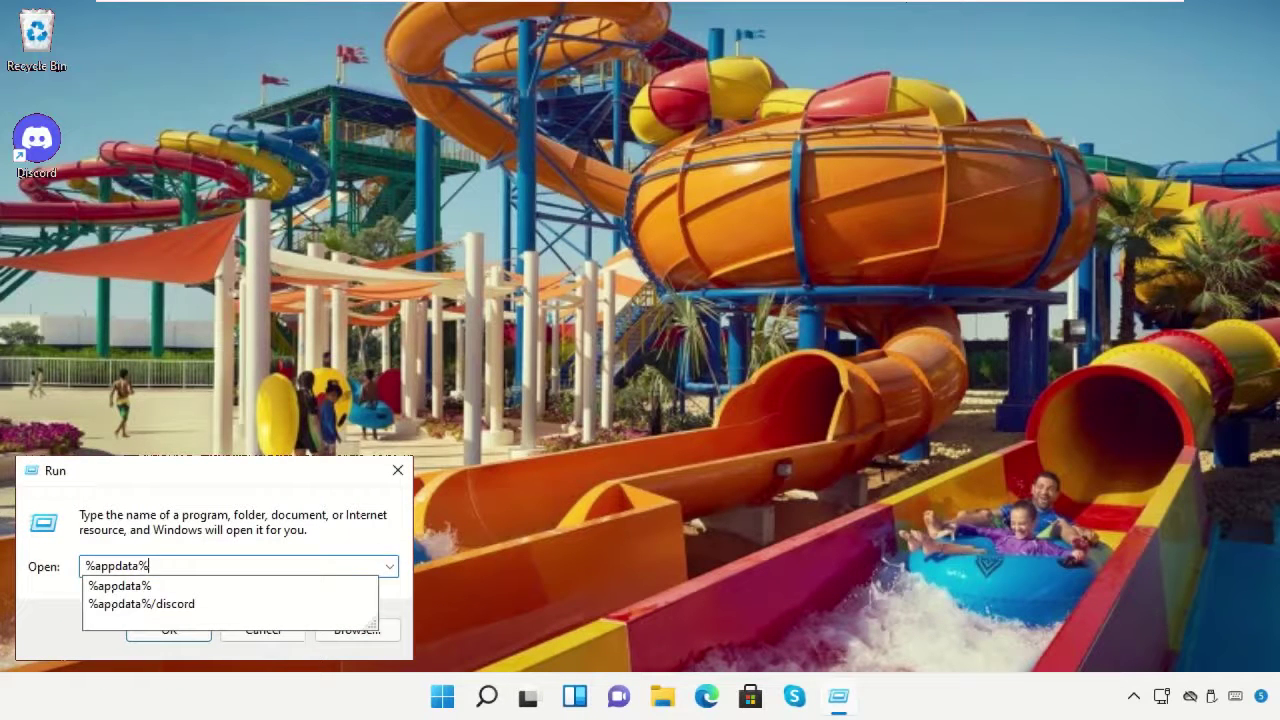
pyautogui.click(255, 586)
pyautogui.click(188, 631)
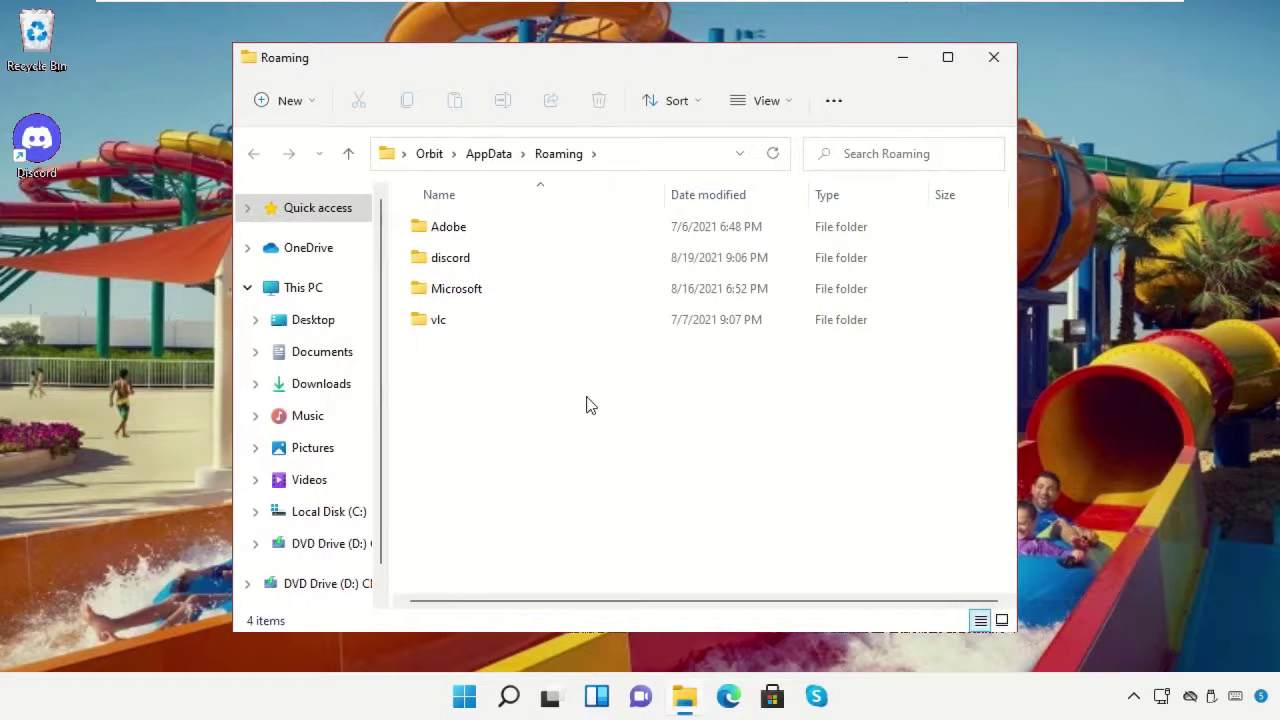
# Delete the entire discord folder from the Roaming folder.
pyautogui.click(480, 257)
pyautogui.rightClick(480, 257)
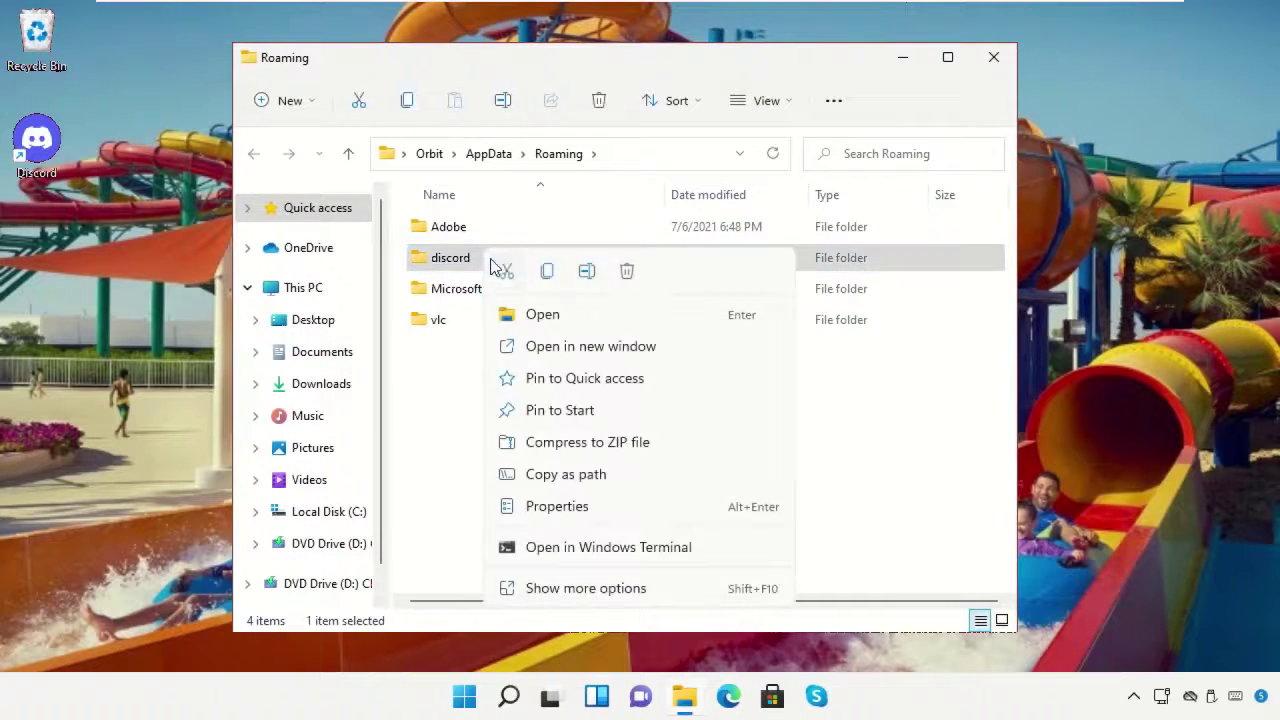
pyautogui.click(626, 273)
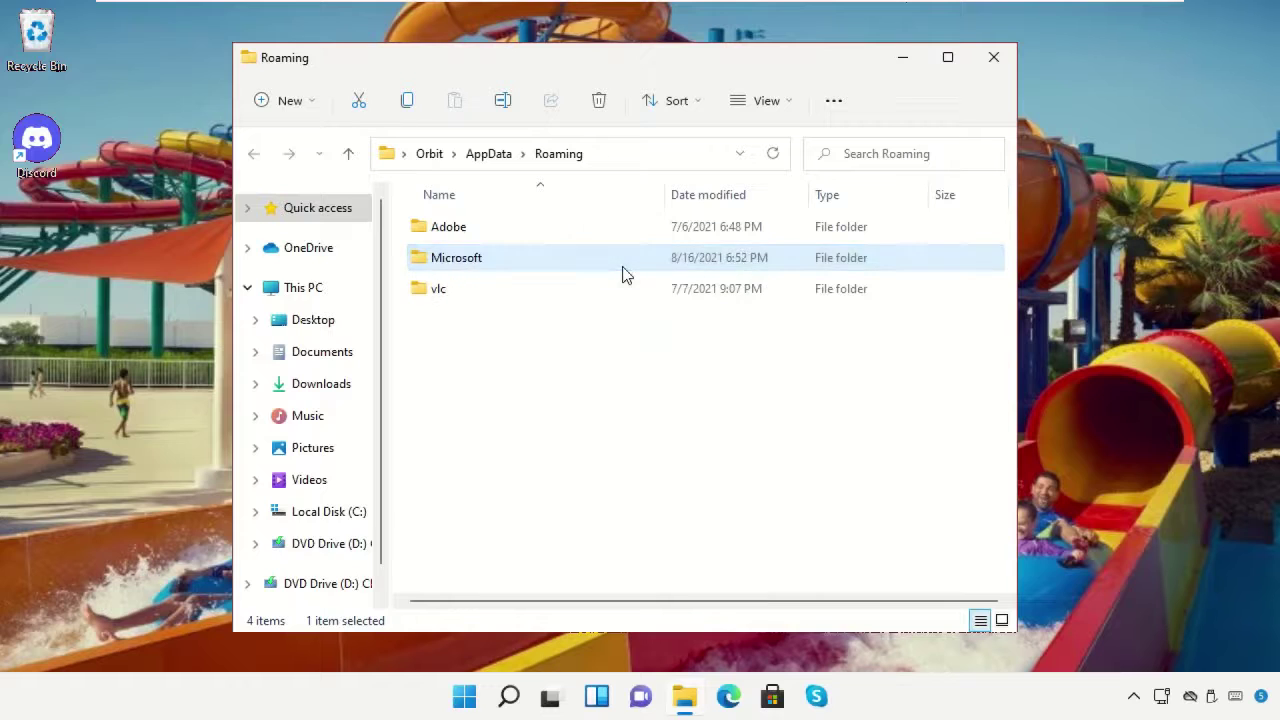
# Delete the Discord folder from AppData's Local folder and close the file window.
pyautogui.click(495, 155)
pyautogui.doubleClick(489, 228)
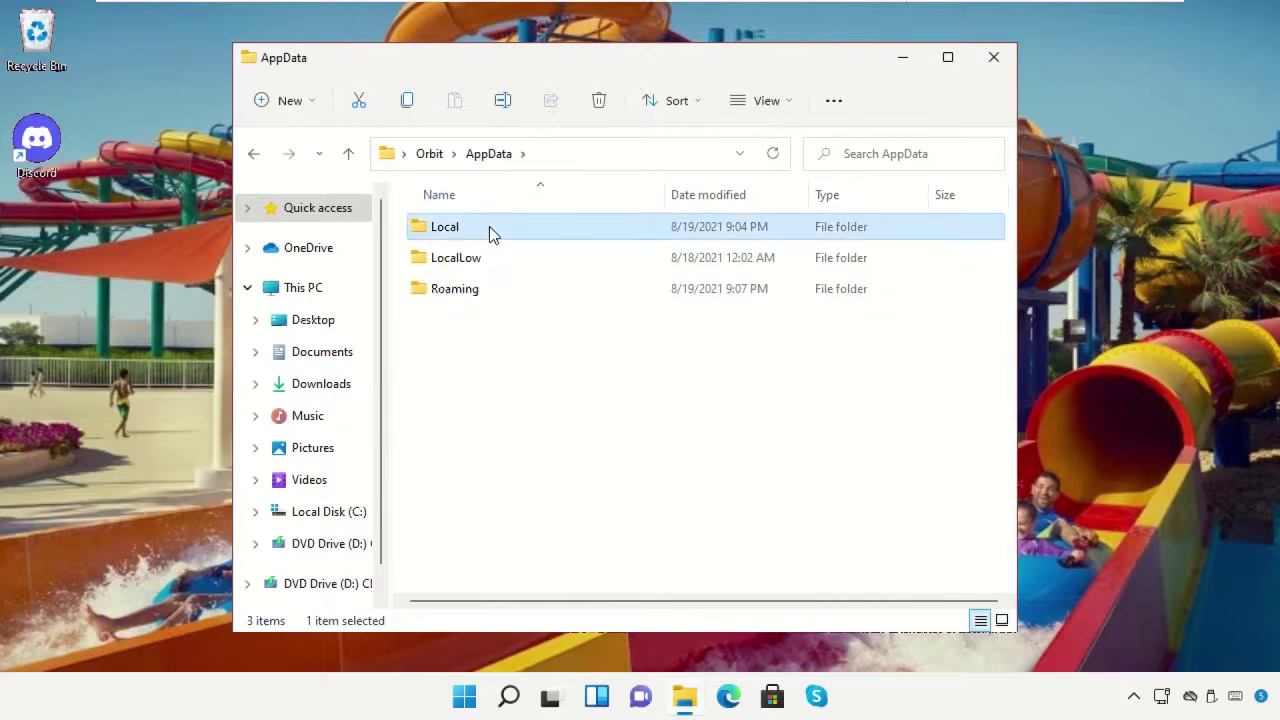
pyautogui.rightClick(516, 358)
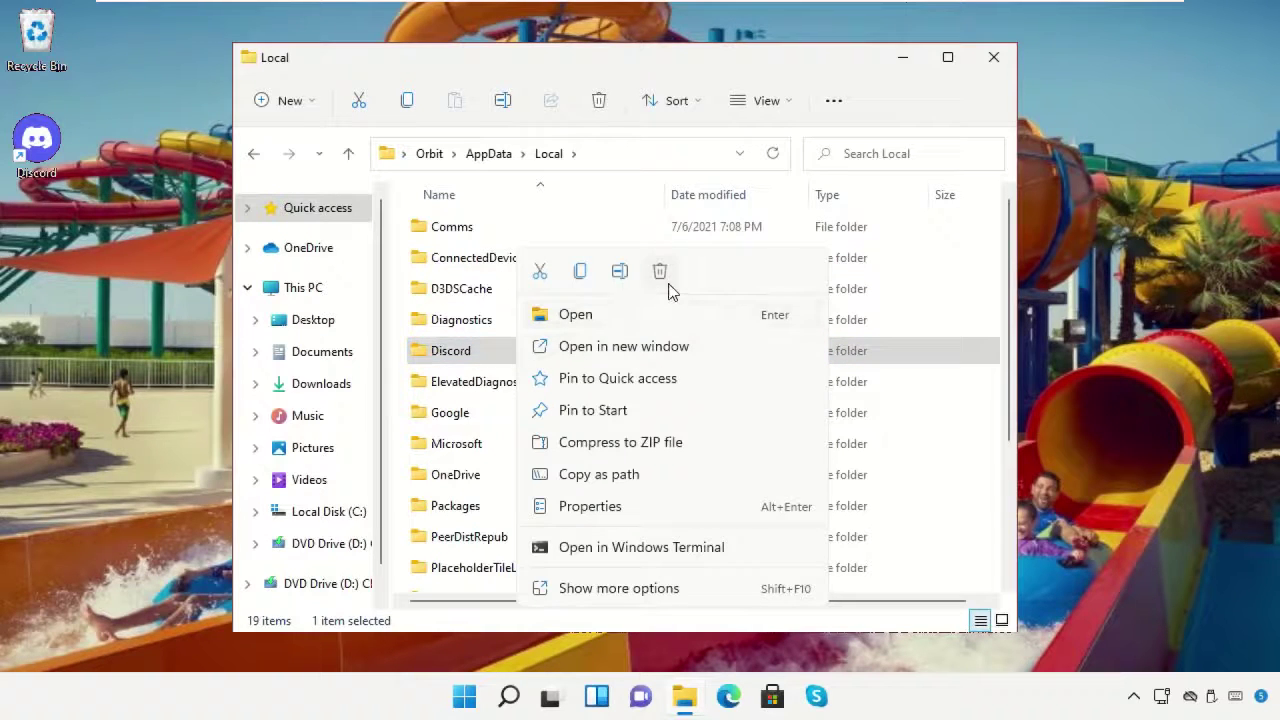
pyautogui.click(668, 284)
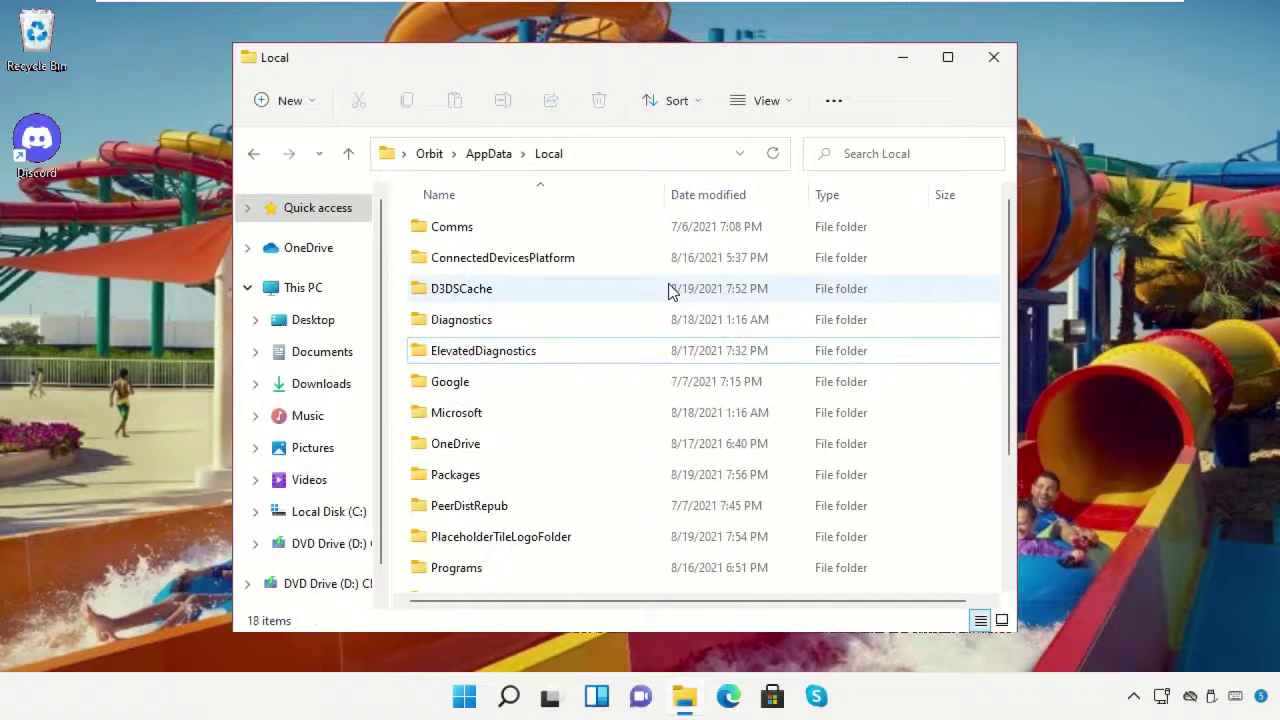
pyautogui.click(992, 62)
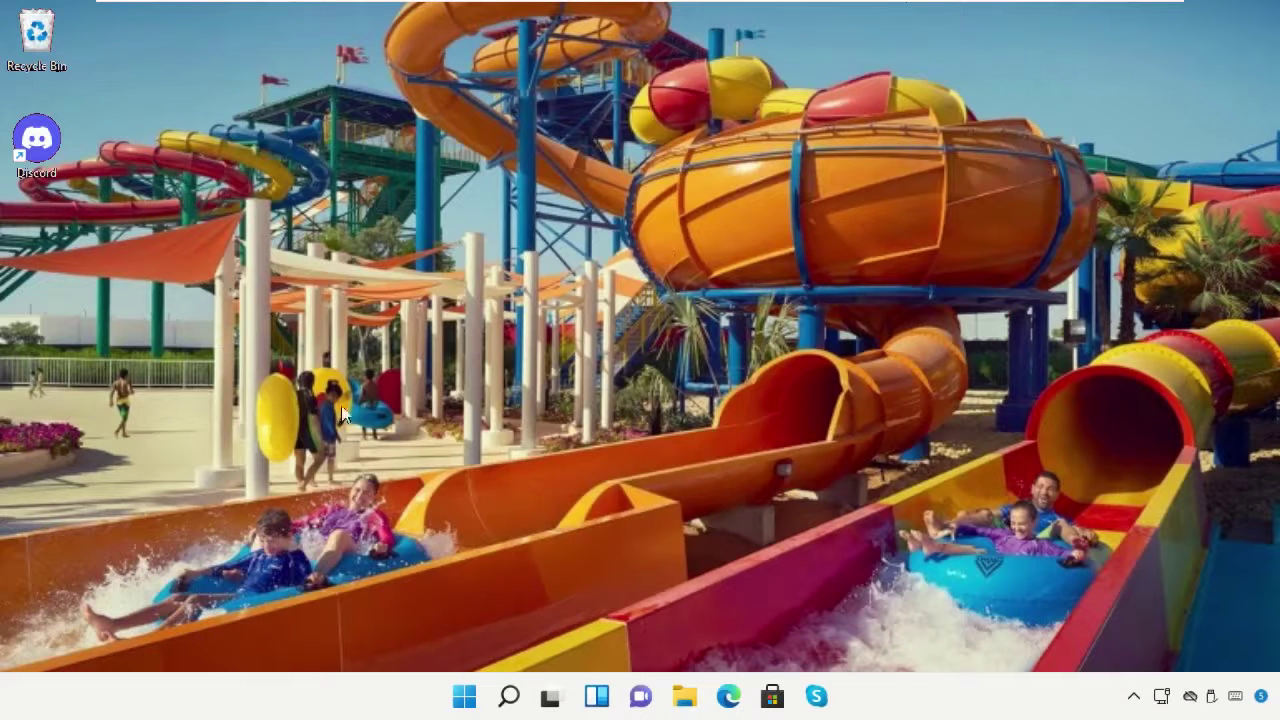
# Open the installed programs list by running appwiz.cpl.
pyautogui.rightClick(464, 698)
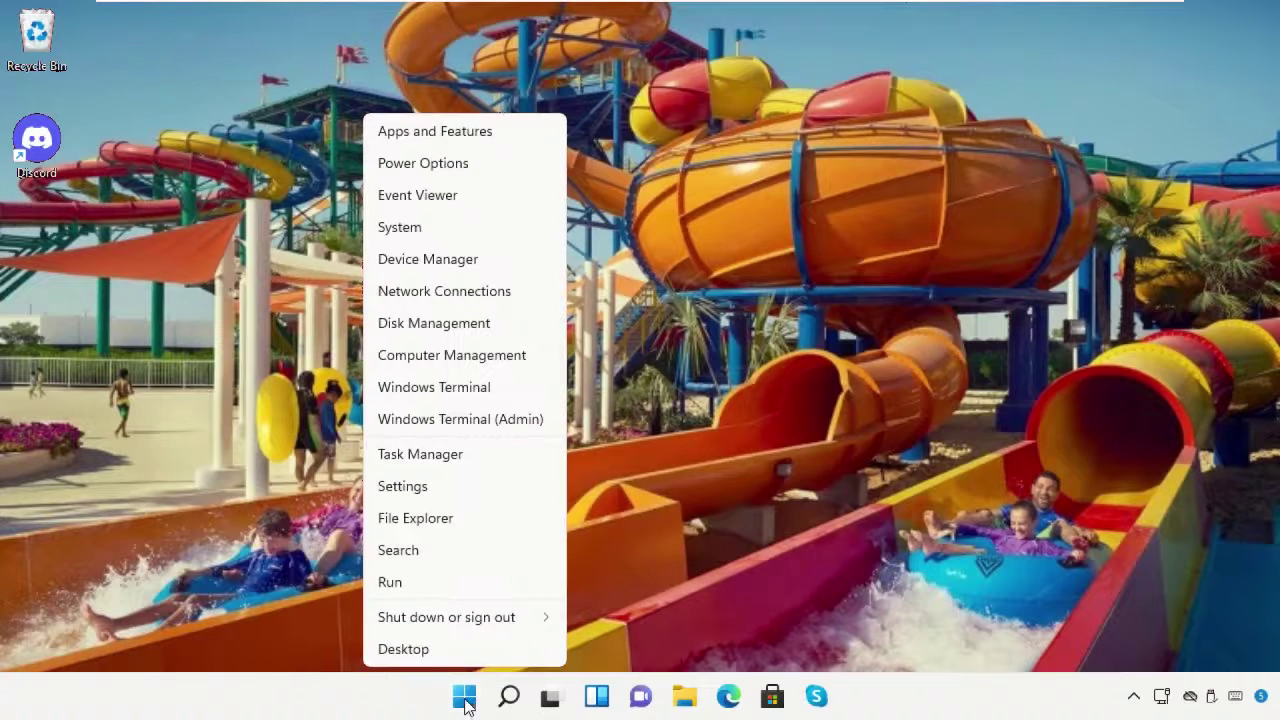
pyautogui.click(421, 584)
pyautogui.write('appwiz.cpl')
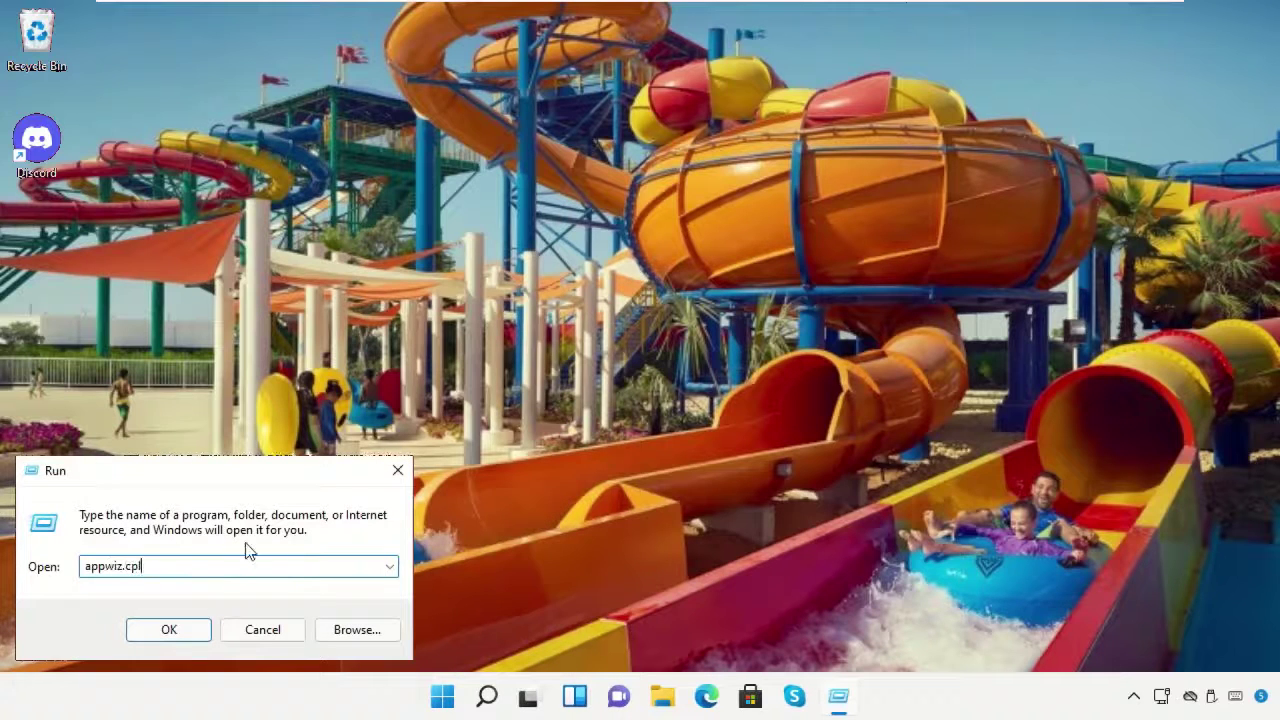
pyautogui.click(169, 629)
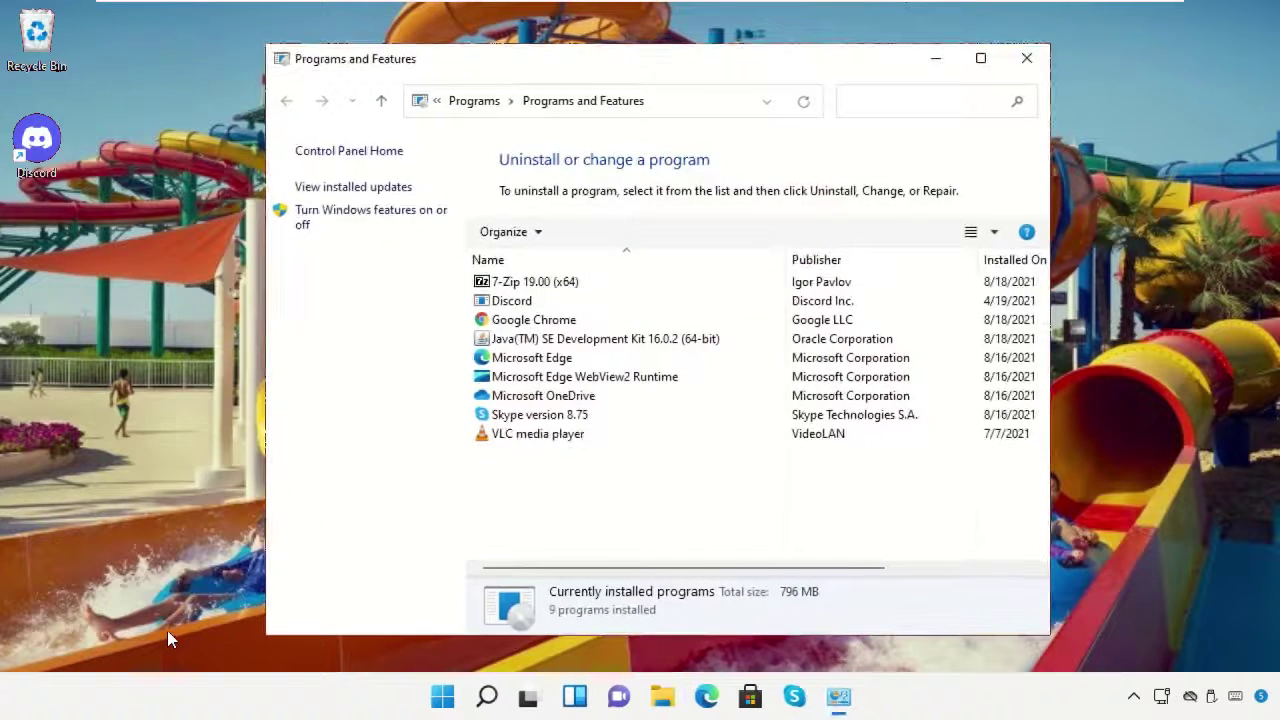
# Uninstall Discord from the installed programs and close the Programs and Features window.
pyautogui.click(536, 304)
pyautogui.rightClick(536, 304)
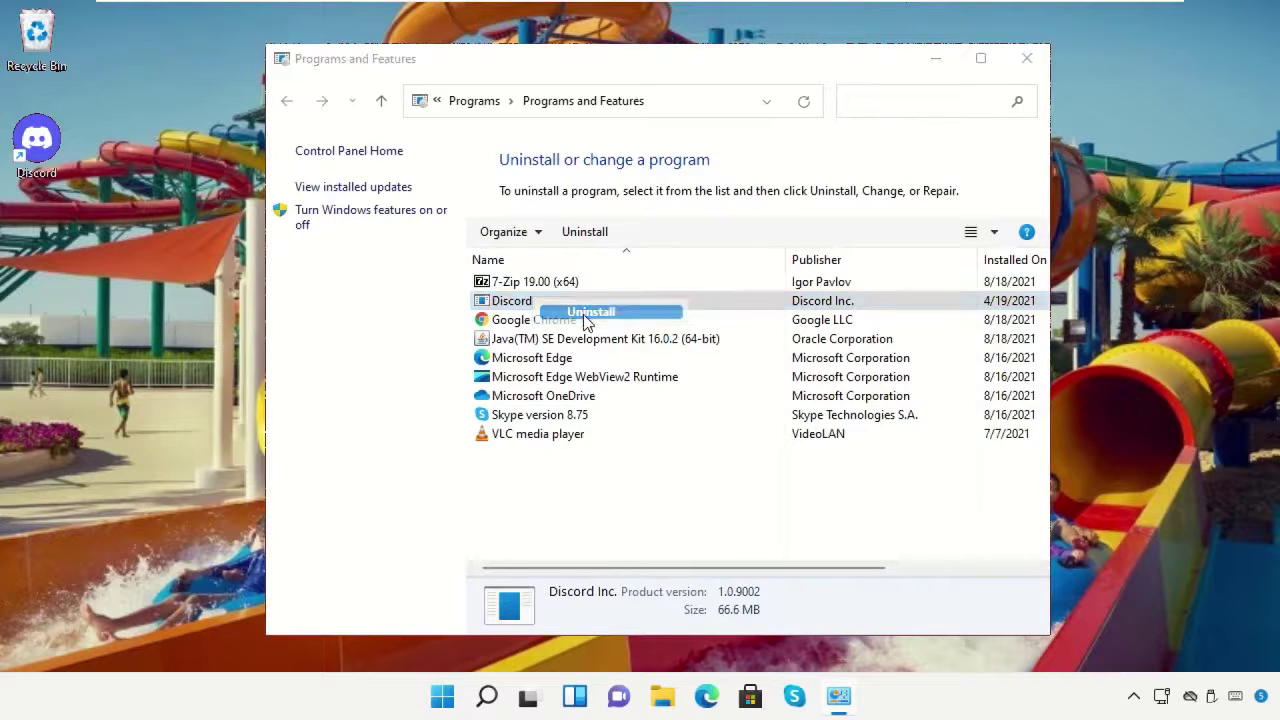
pyautogui.click(583, 314)
pyautogui.click(688, 369)
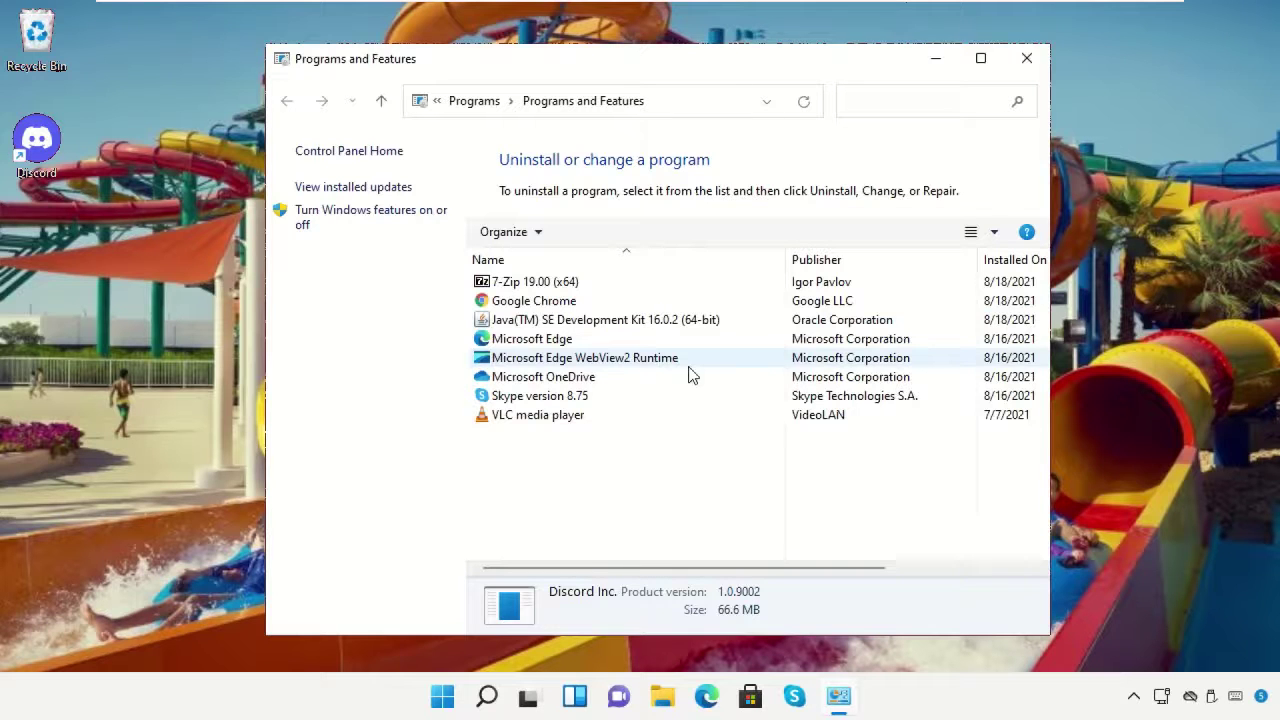
pyautogui.click(1027, 60)
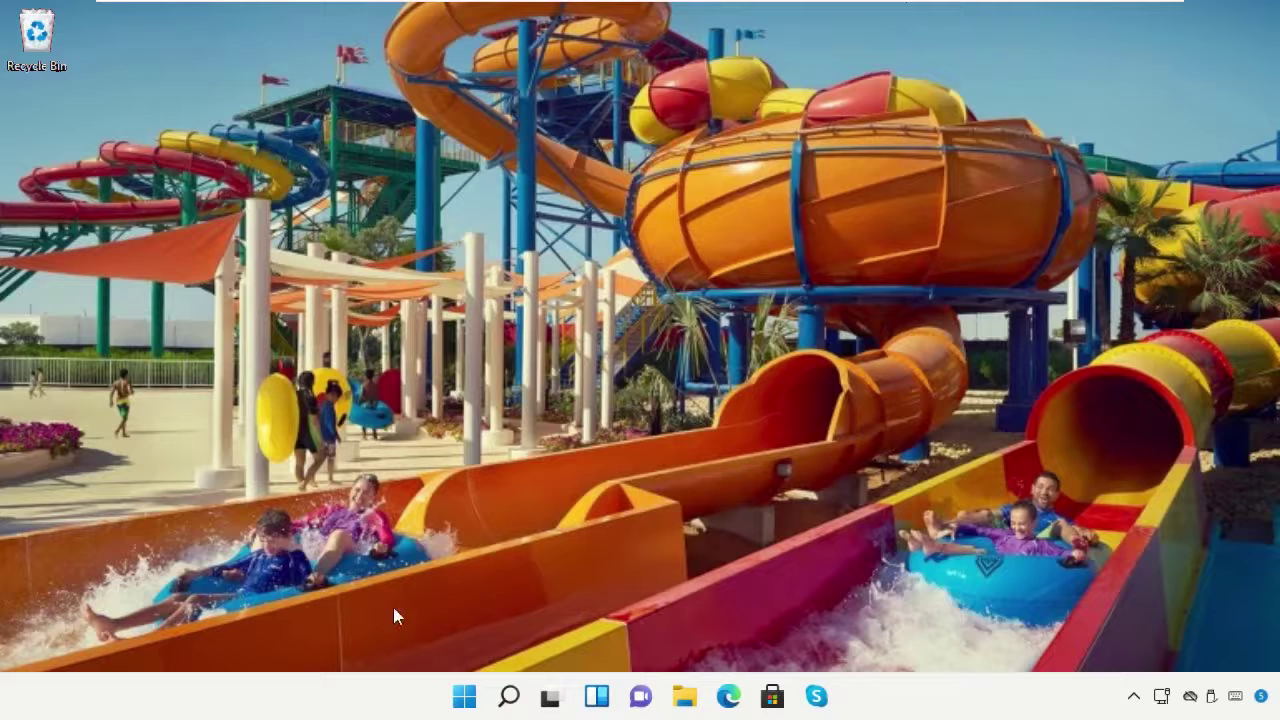
# Open Google Chrome from the Windows search and go to Discord.com.
pyautogui.click(509, 696)
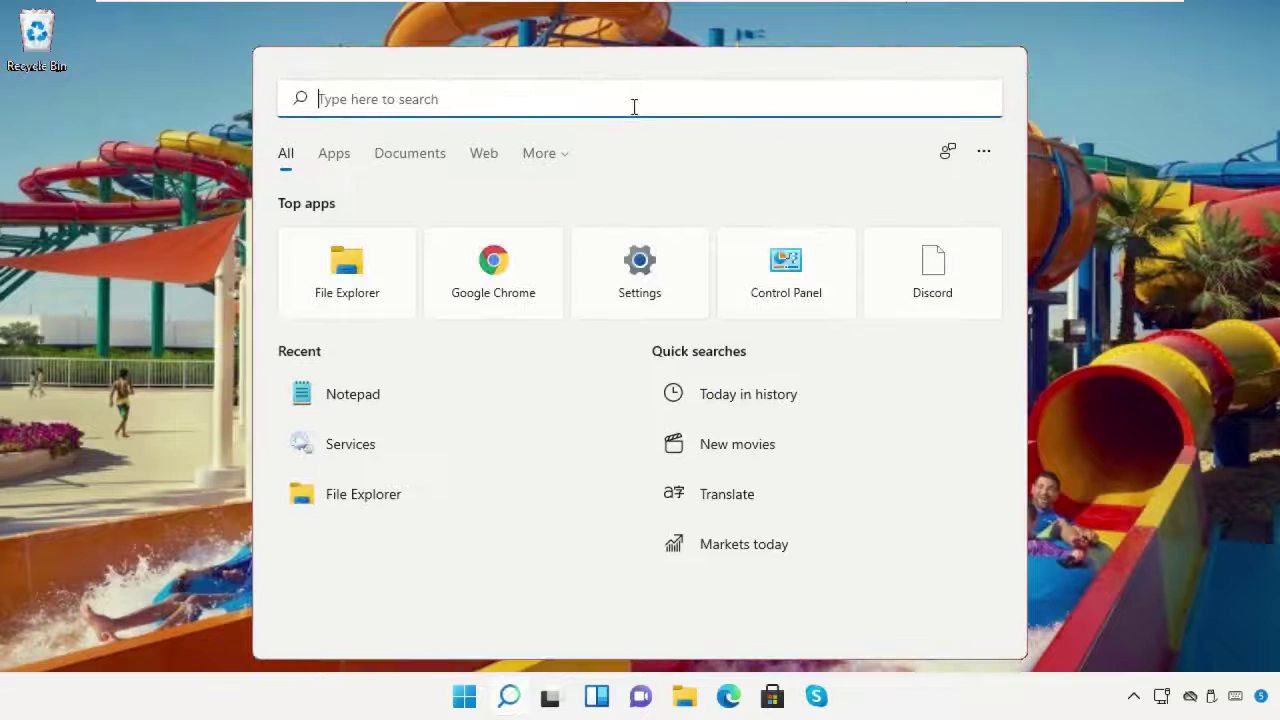
pyautogui.write('Chrome')
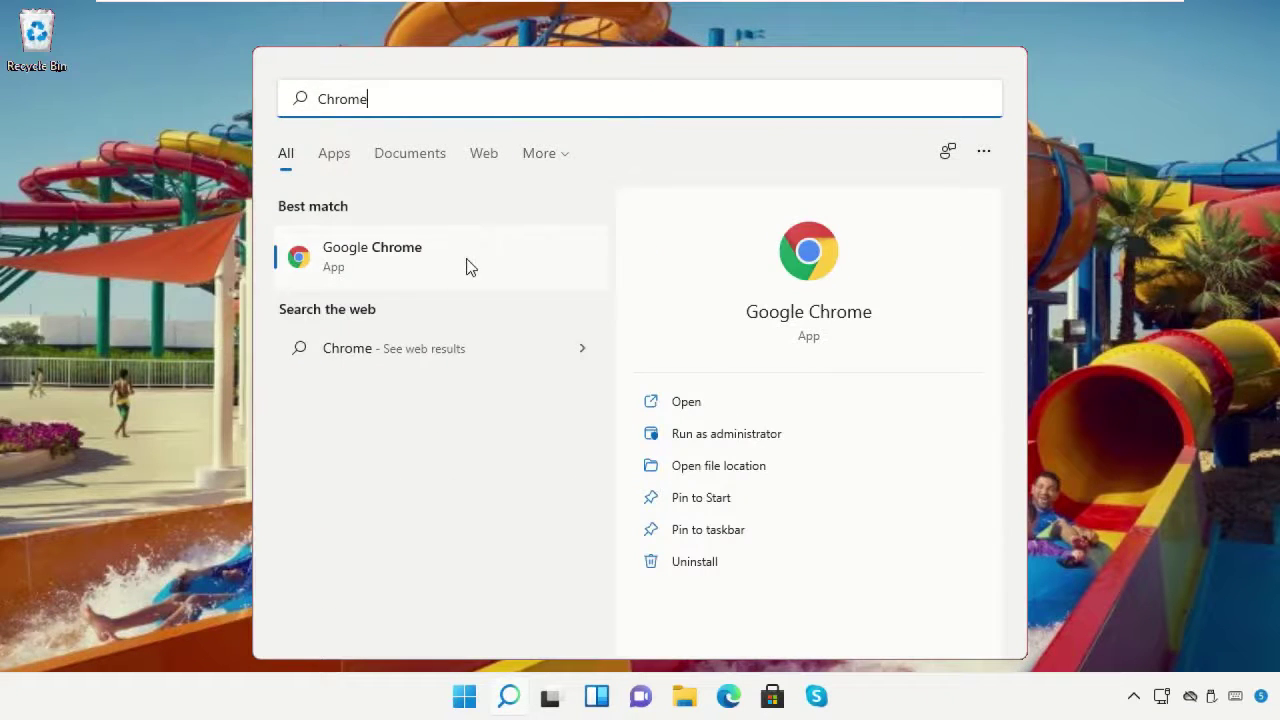
pyautogui.click(466, 259)
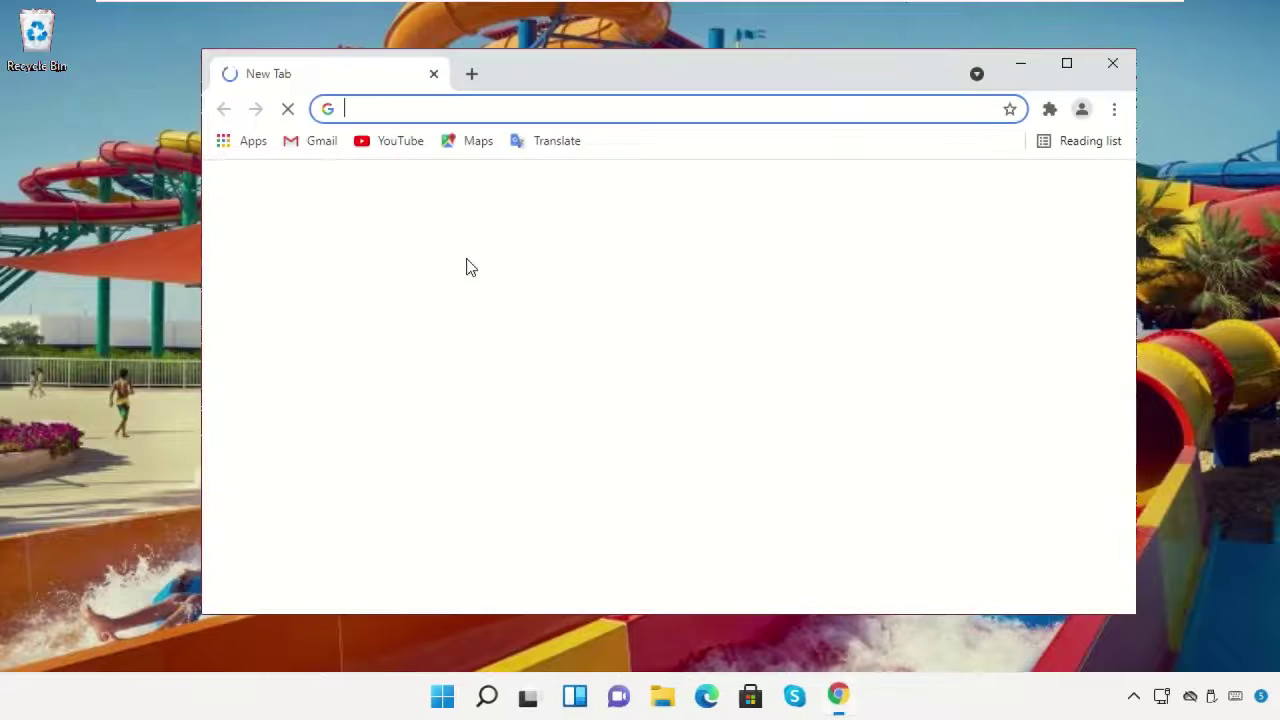
pyautogui.scroll(-1, 865, 286)
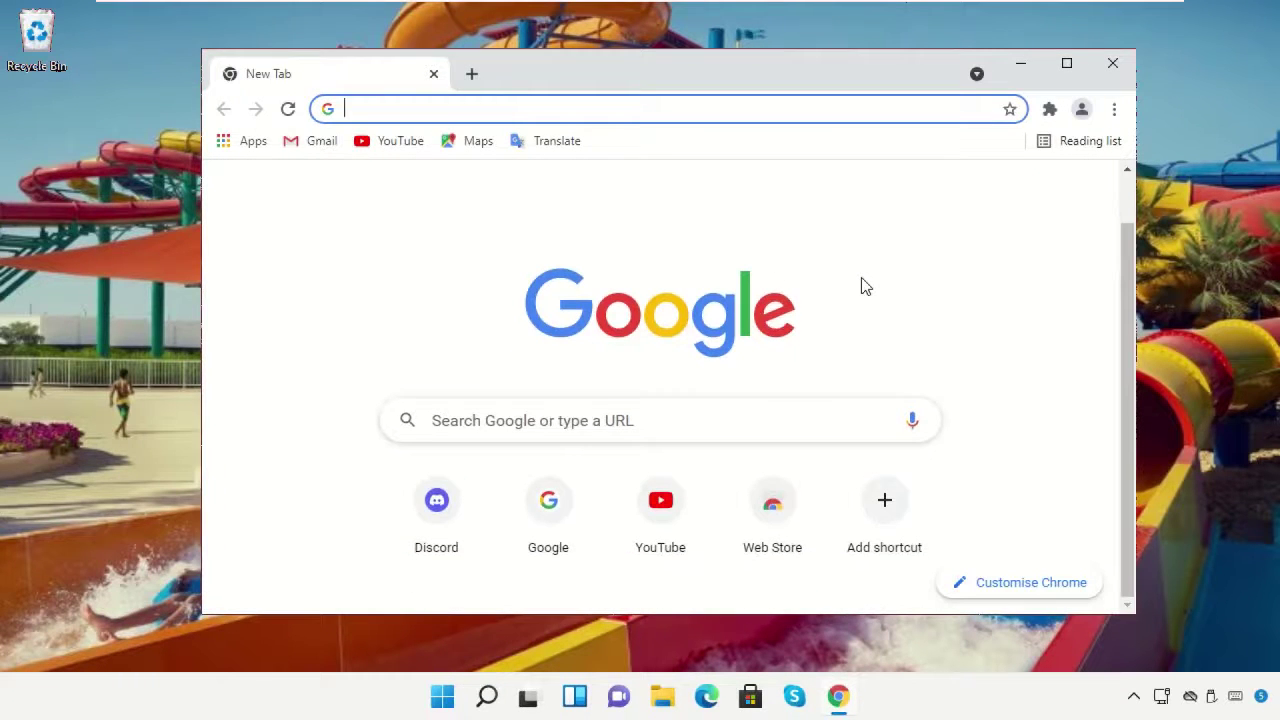
pyautogui.write('Discord.com')
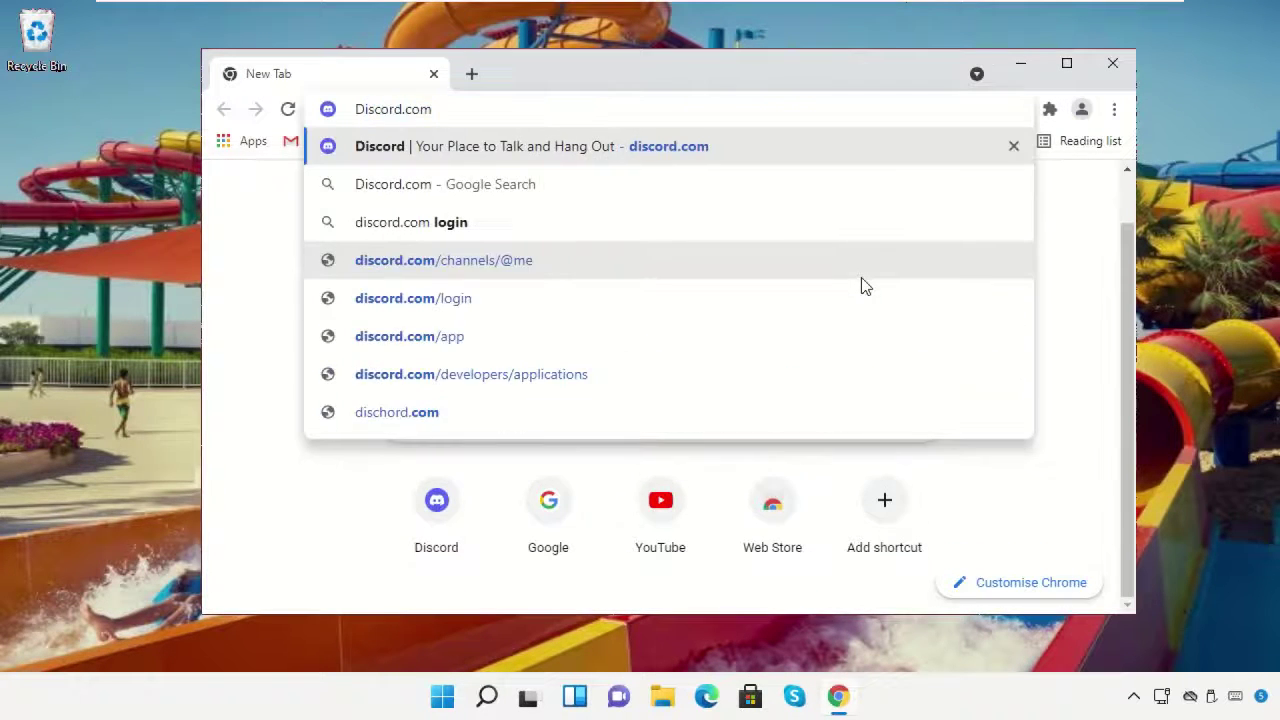
pyautogui.press('Return')
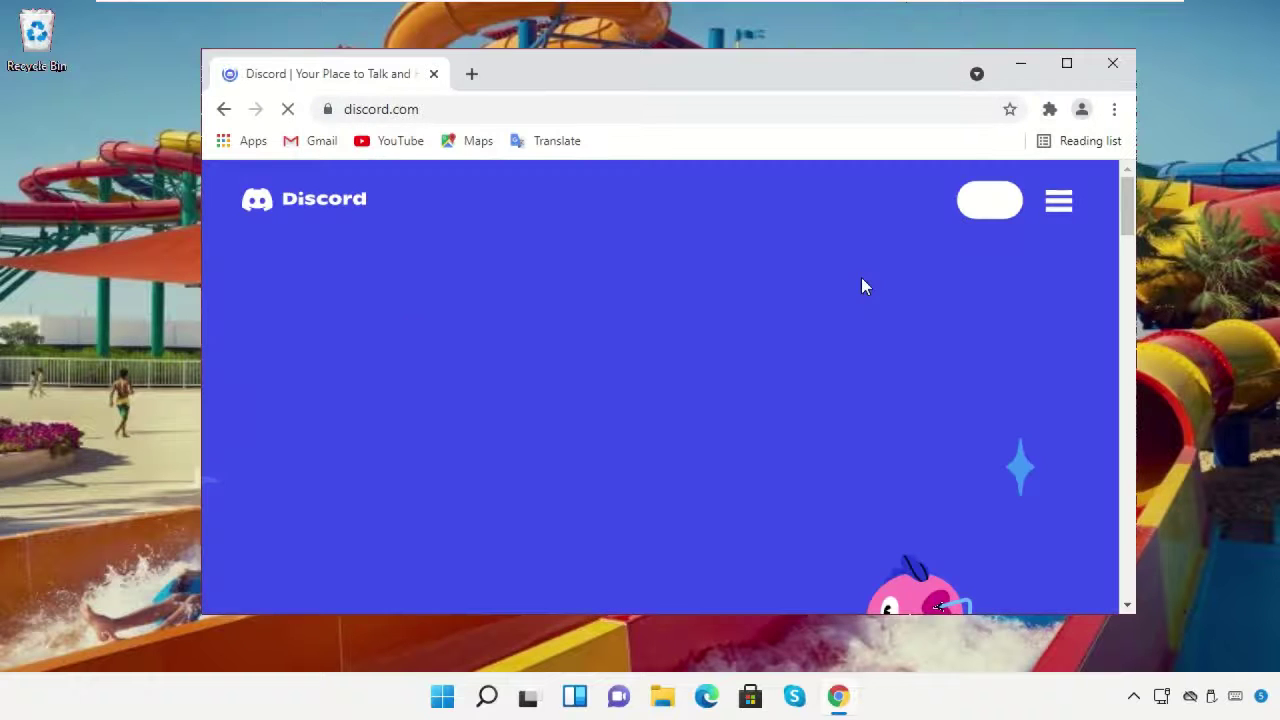
# Download Discord for Windows, run the DiscordSetup installer, and minimize the browser and the Discord window.
pyautogui.scroll(-2, 865, 287)
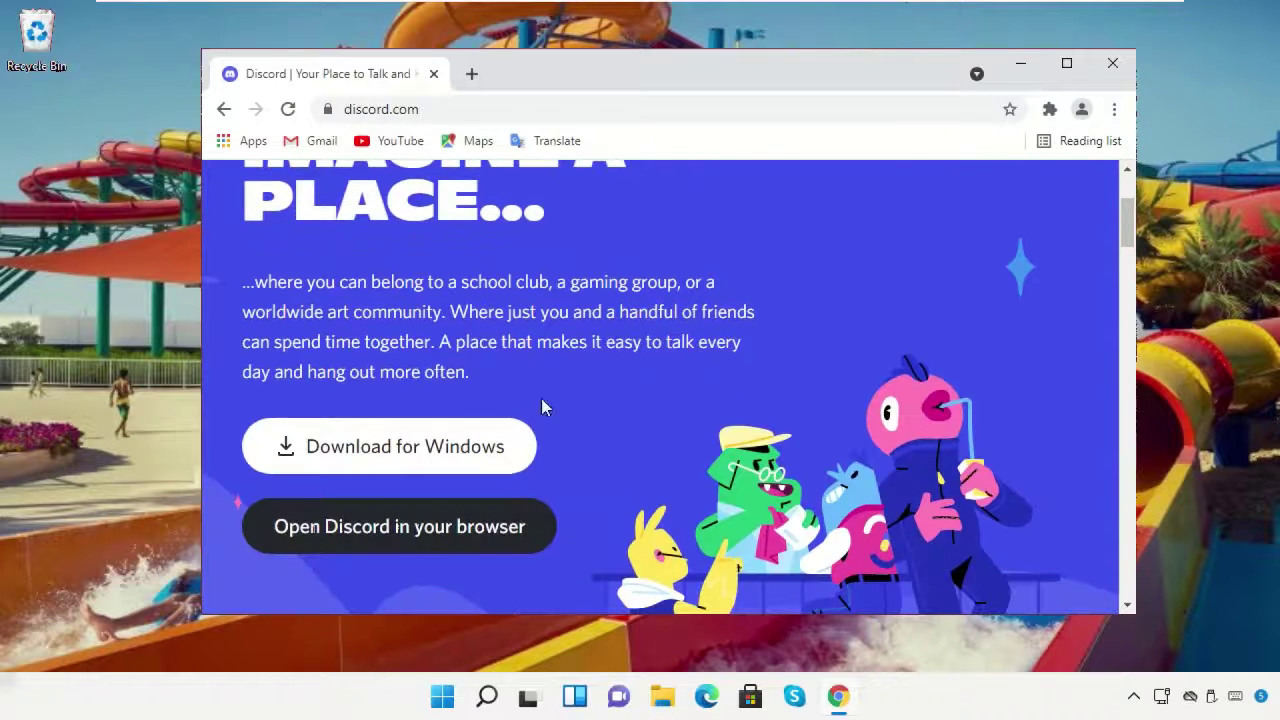
pyautogui.click(420, 450)
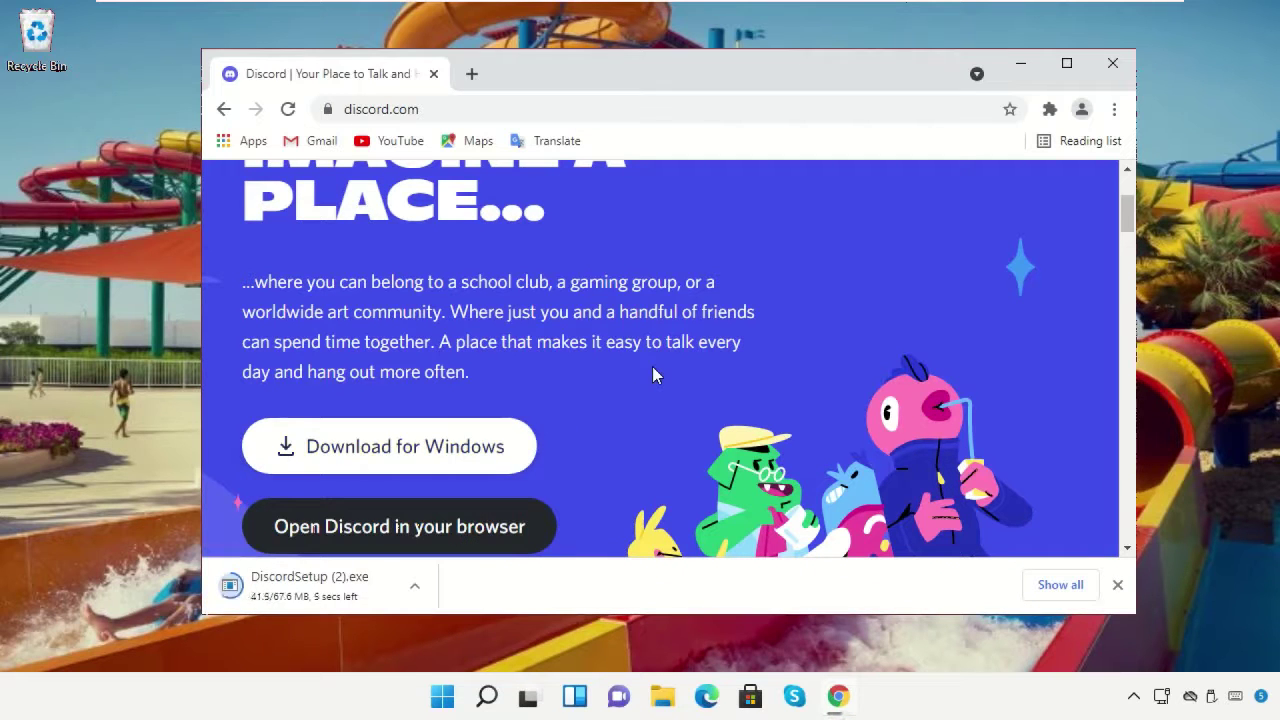
pyautogui.click(302, 587)
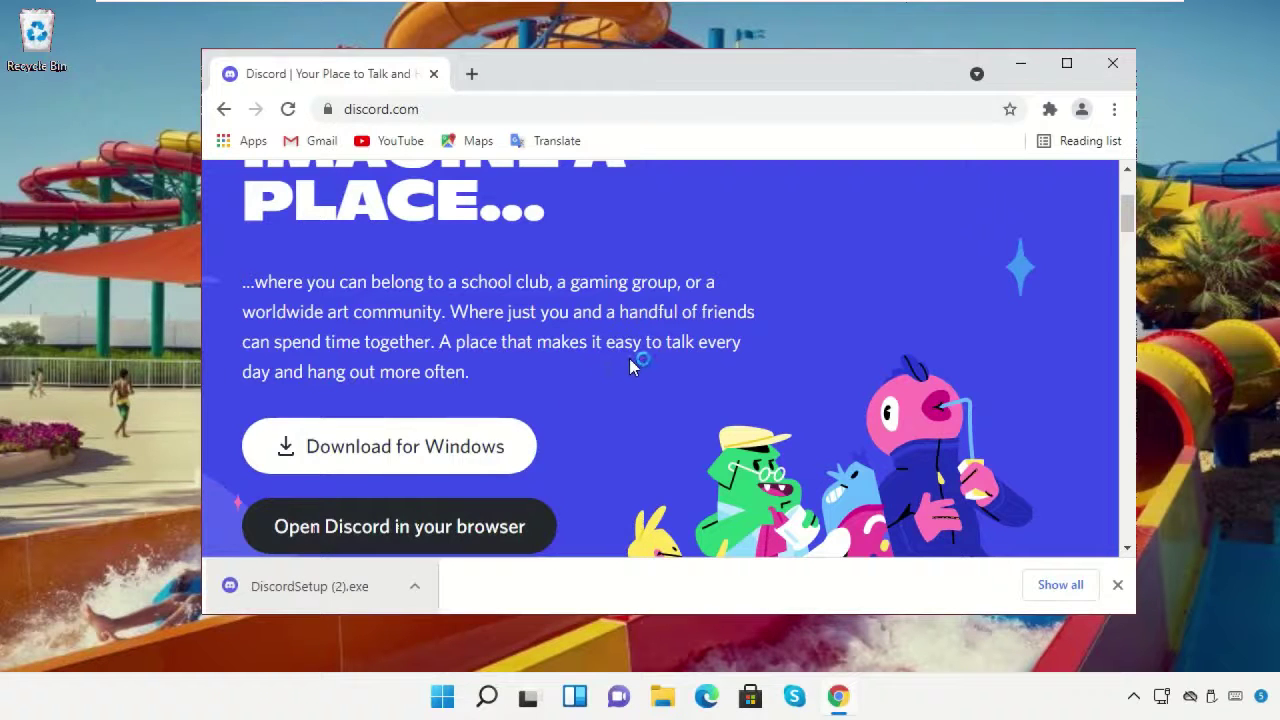
pyautogui.click(1020, 66)
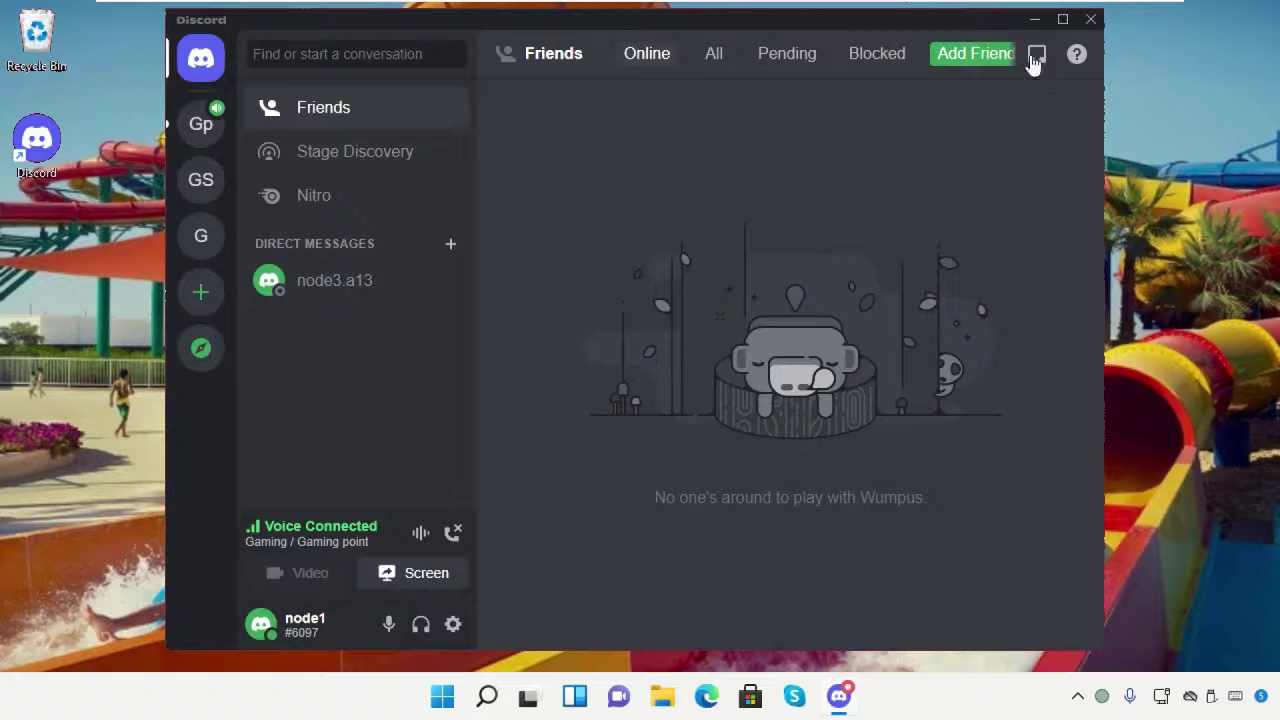
pyautogui.click(1035, 20)
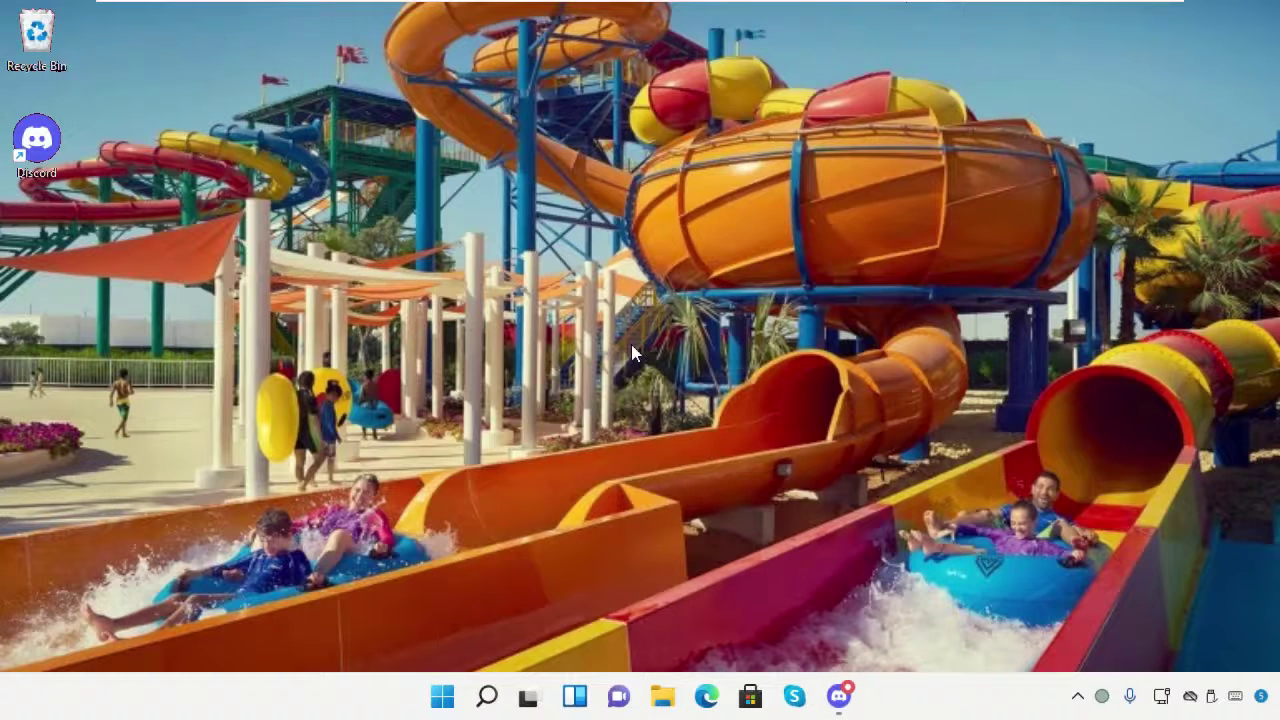
# Restart the computer.
pyautogui.click(464, 696)
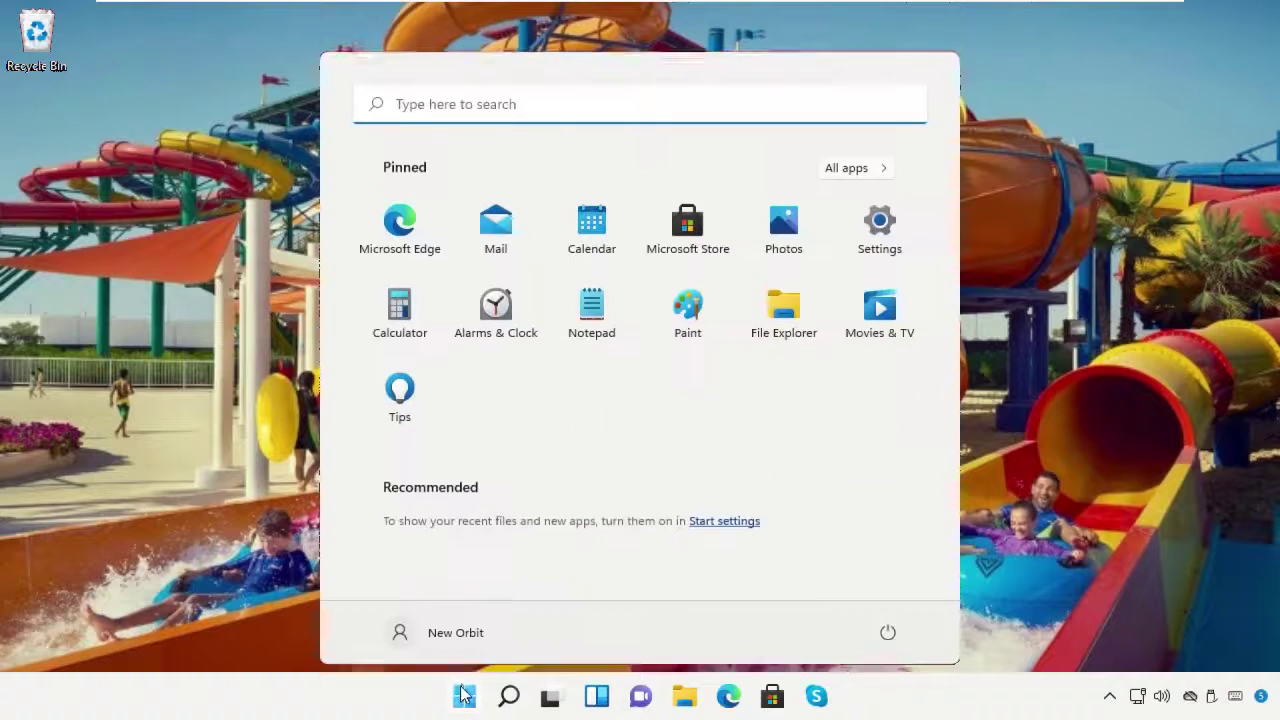
pyautogui.click(888, 627)
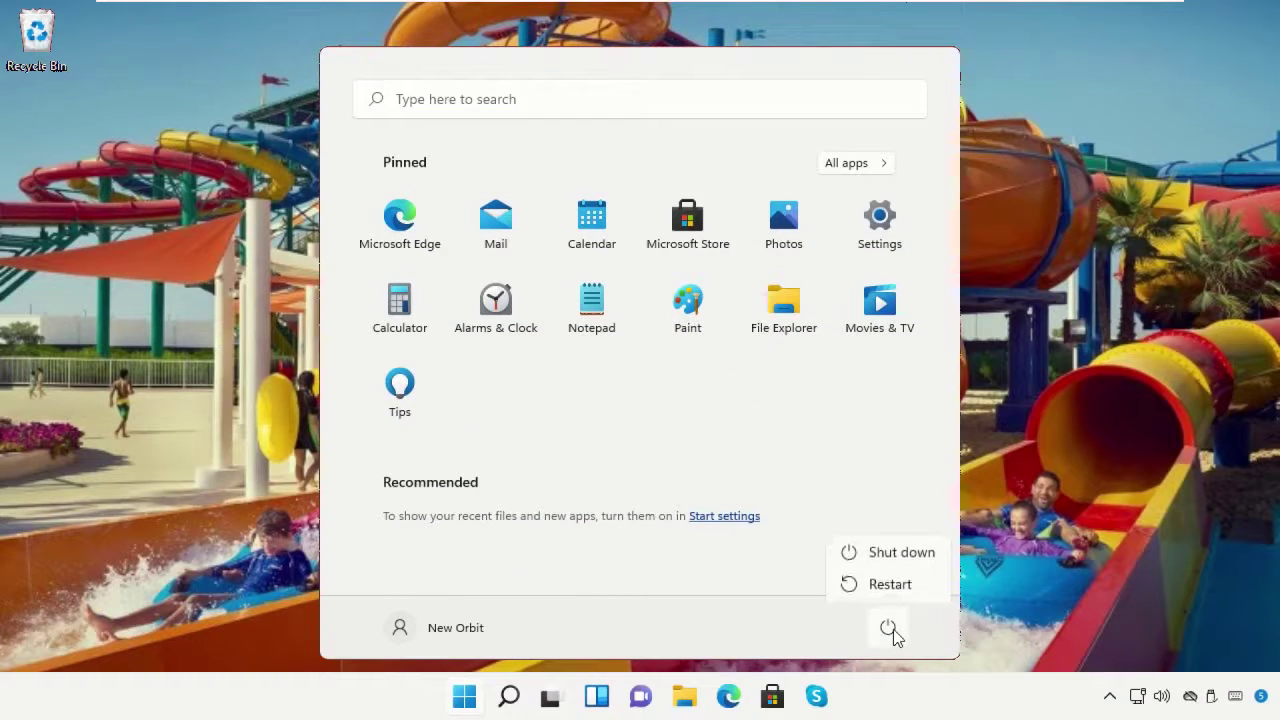
pyautogui.click(890, 592)
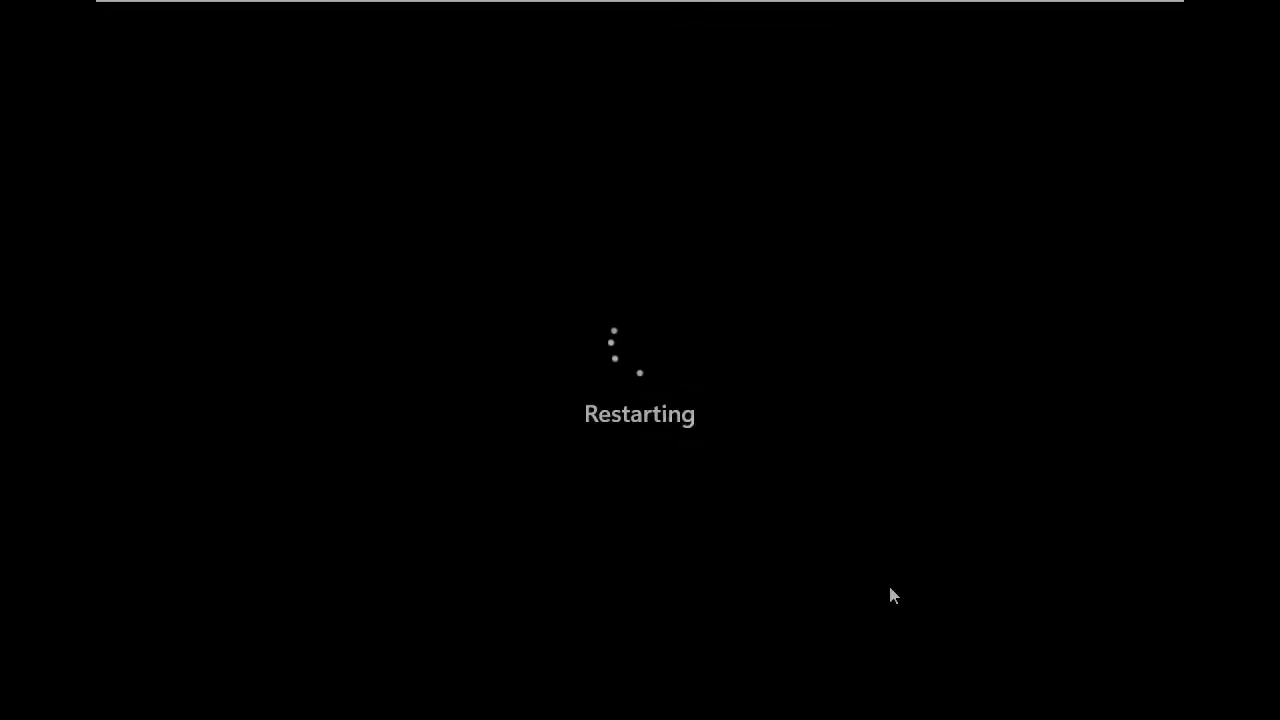